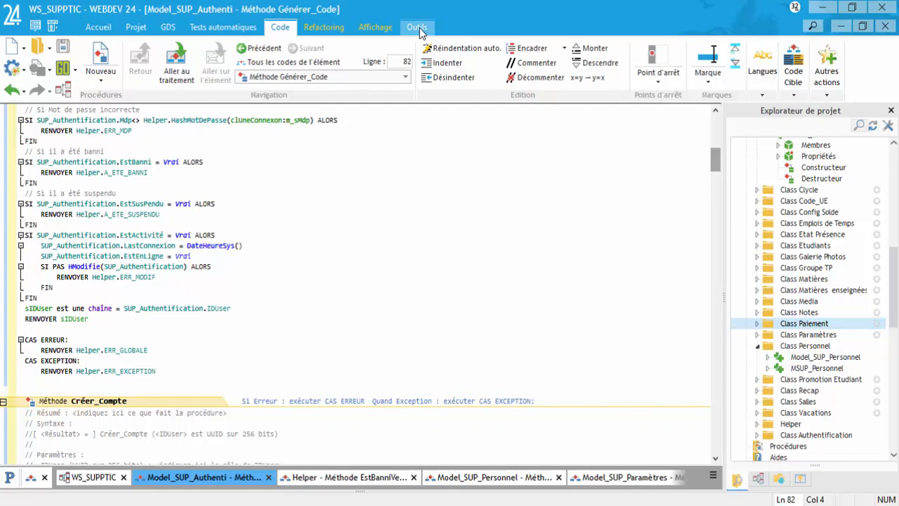
Step: Launch HFSQL Control Center from the Outils tab and choose to connect to an HFSQL server
click(418, 28)
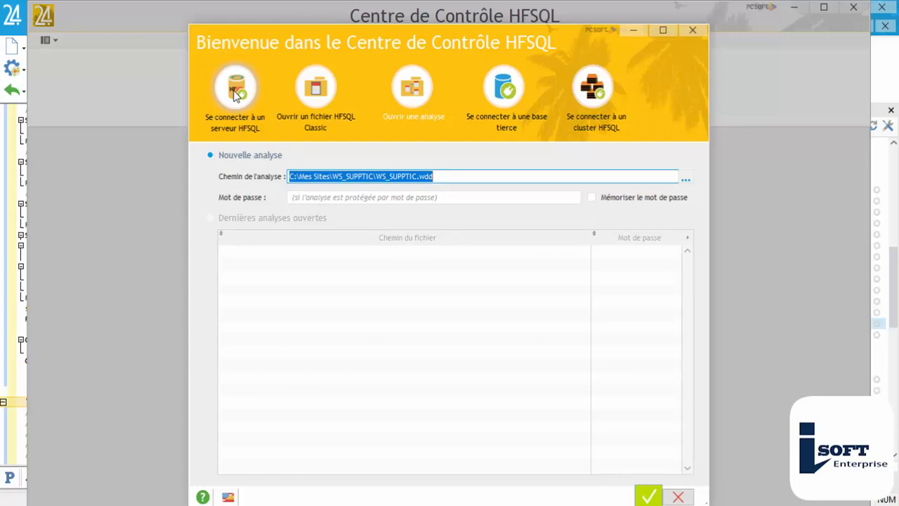
click(318, 88)
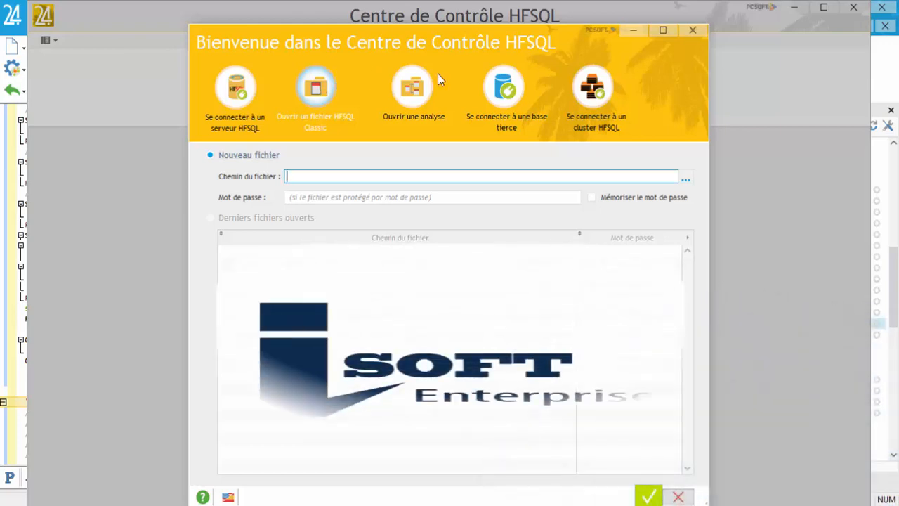
click(414, 82)
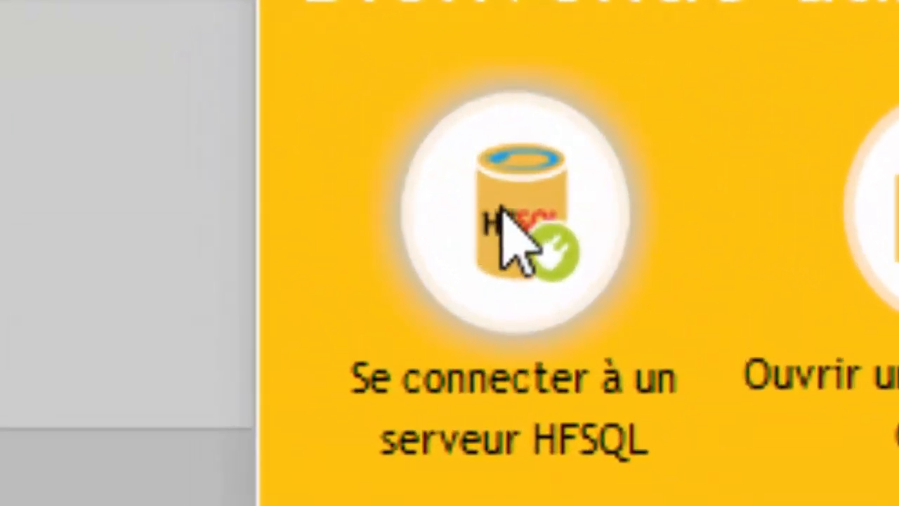
click(512, 210)
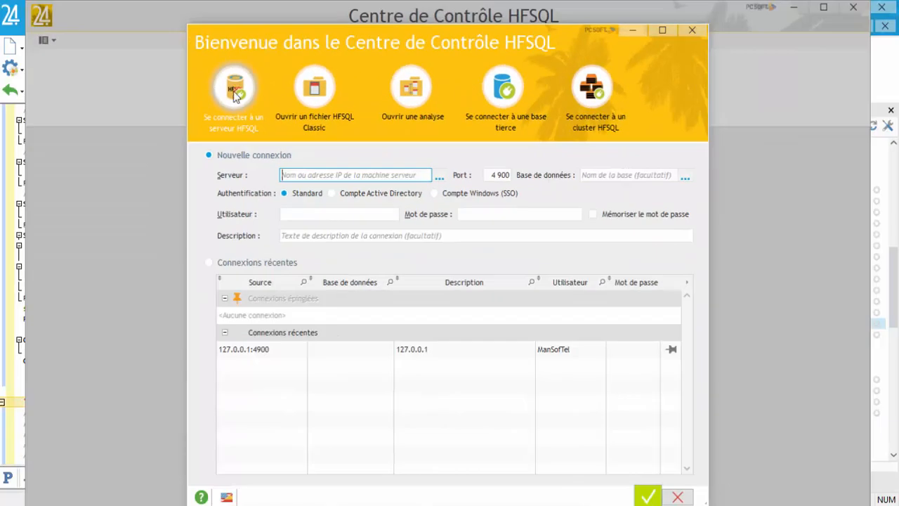
Step: Set up a new connection with server 127.0.0.1
click(353, 173)
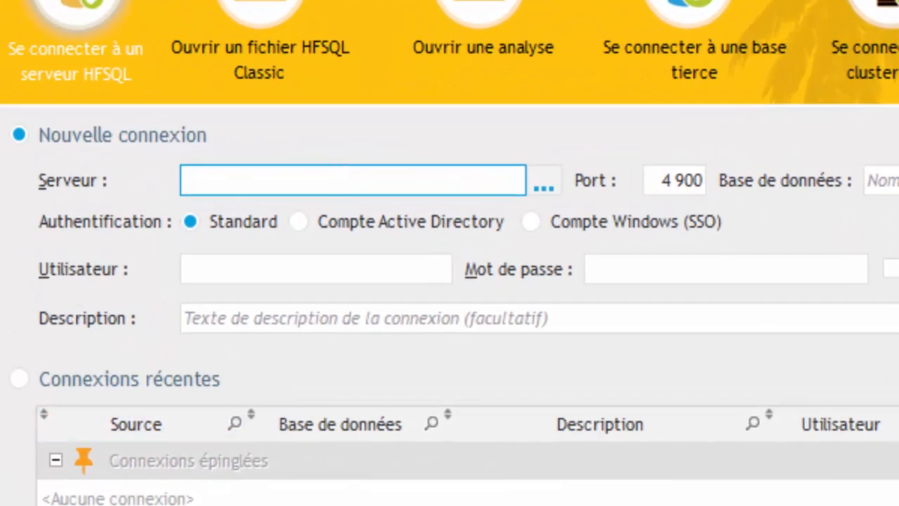
click(190, 499)
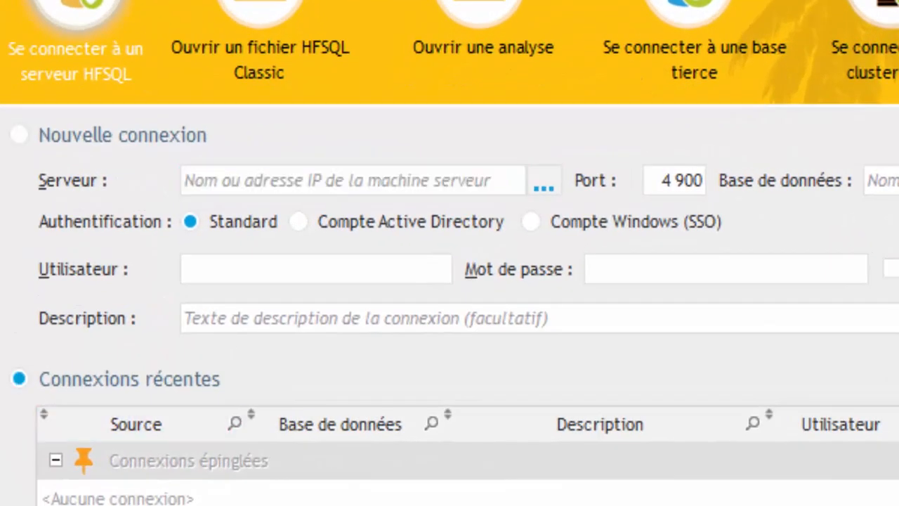
click(133, 133)
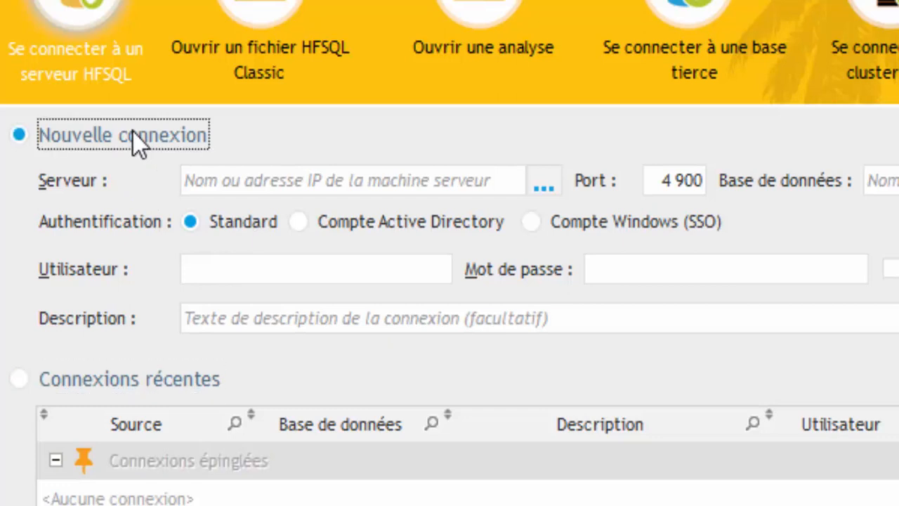
click(276, 177)
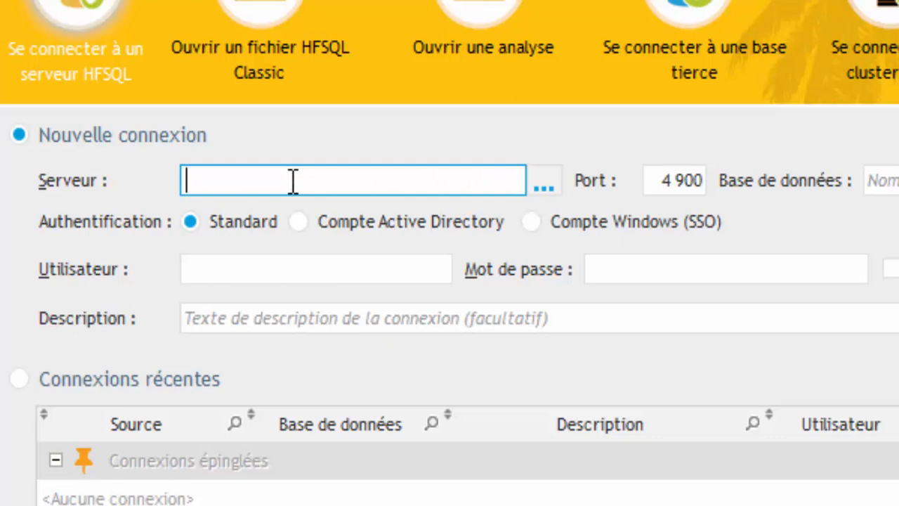
text(127.0.0.1)
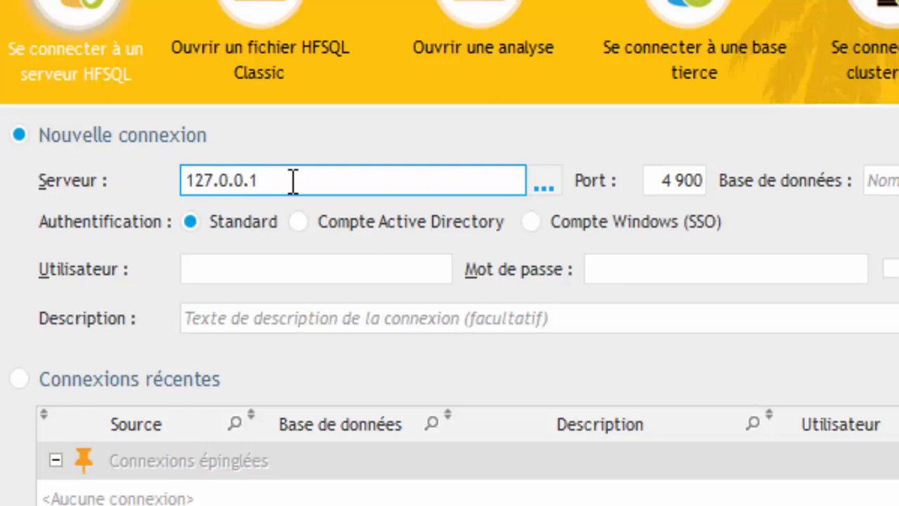
Step: Enter user name admin and attempt the connection
click(336, 268)
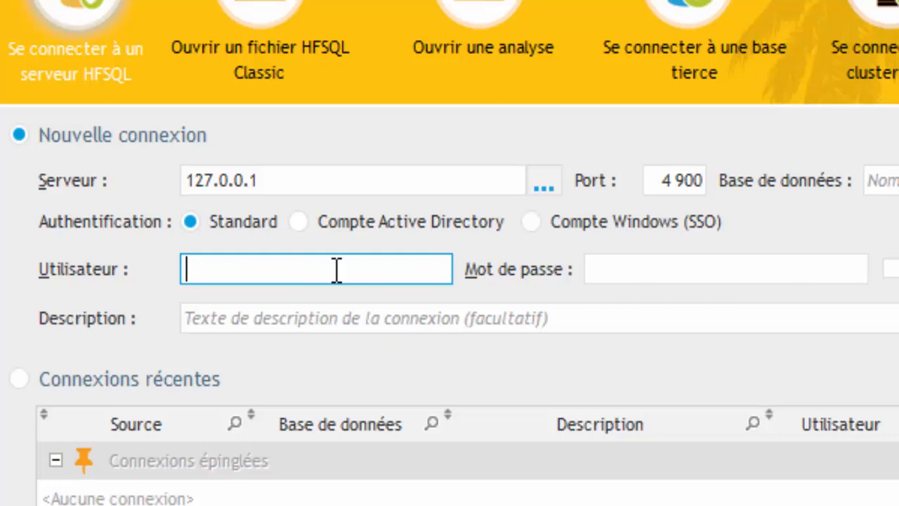
text(admin)
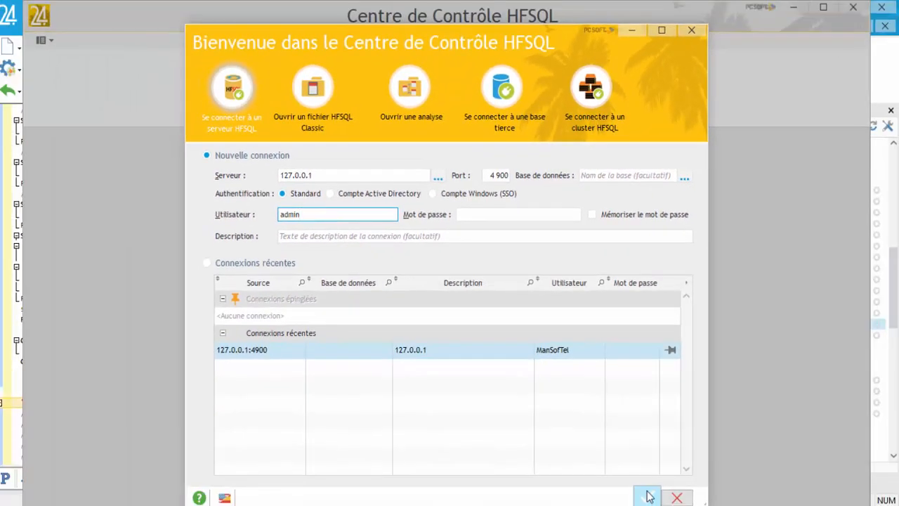
click(647, 497)
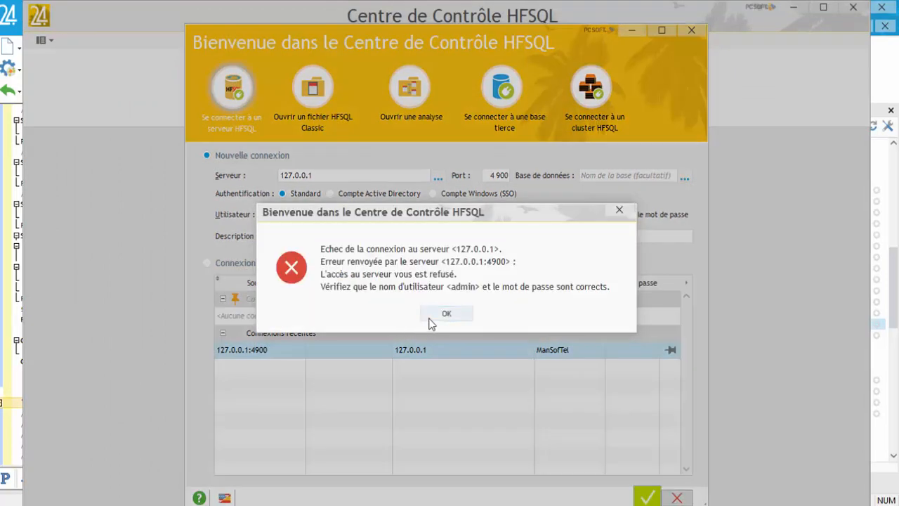
Step: Dismiss the access-denied error, clear the admin user name, cancel the connection and minimize WEBDEV
click(436, 319)
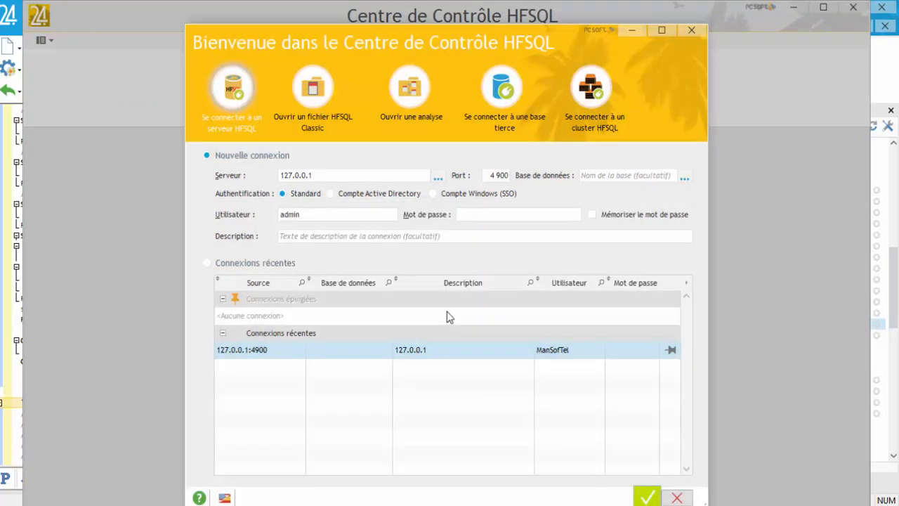
double_click(306, 214)
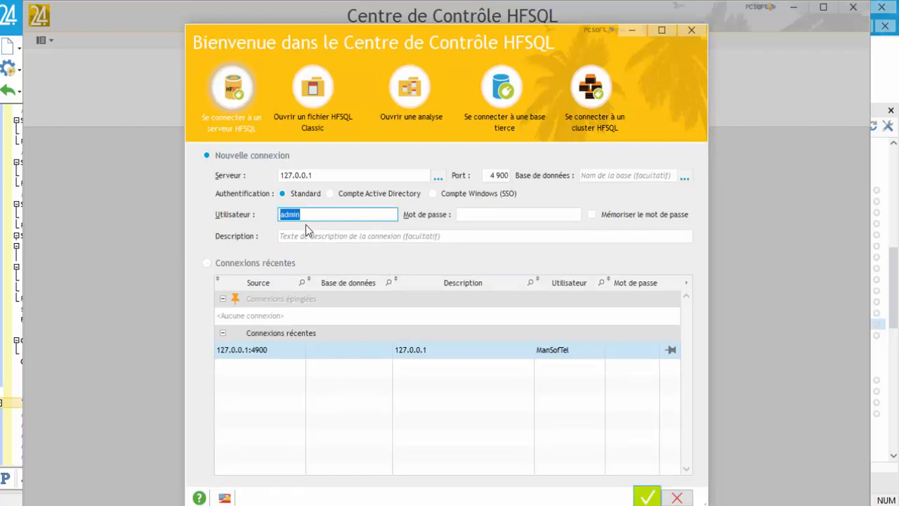
key(BackSpace)
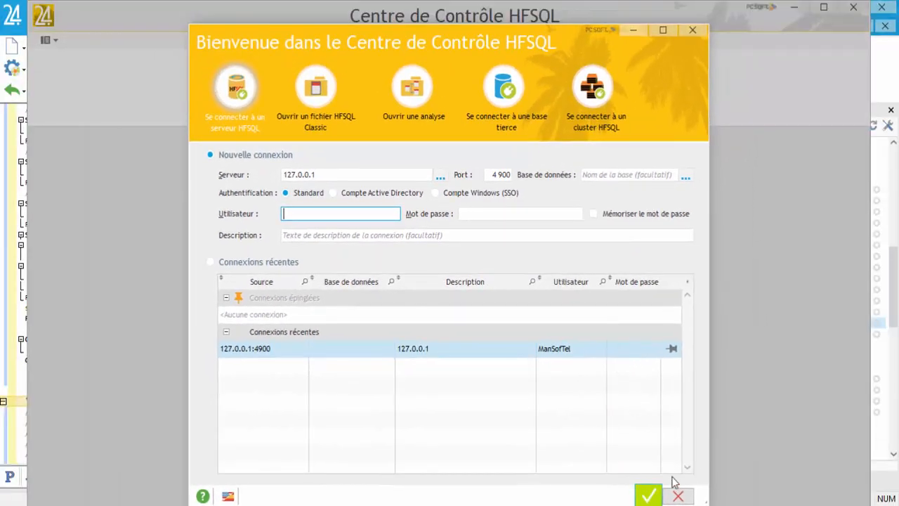
click(678, 497)
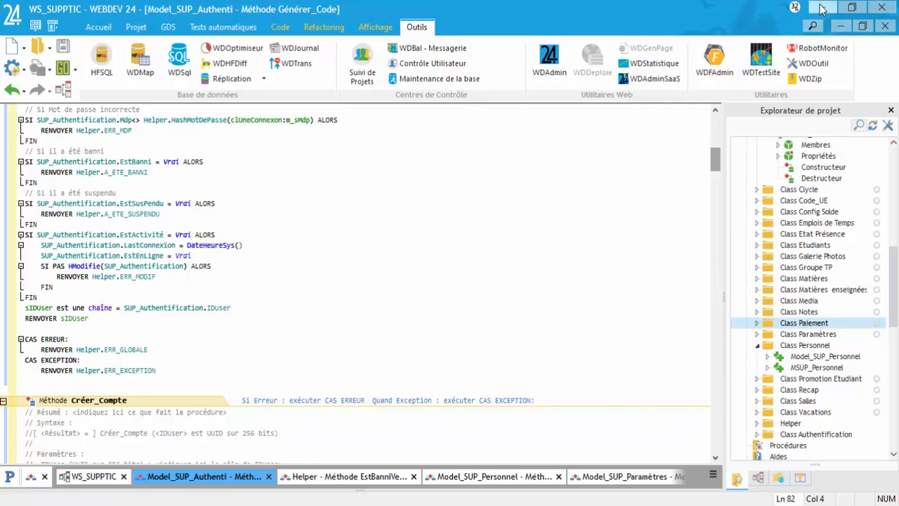
click(822, 7)
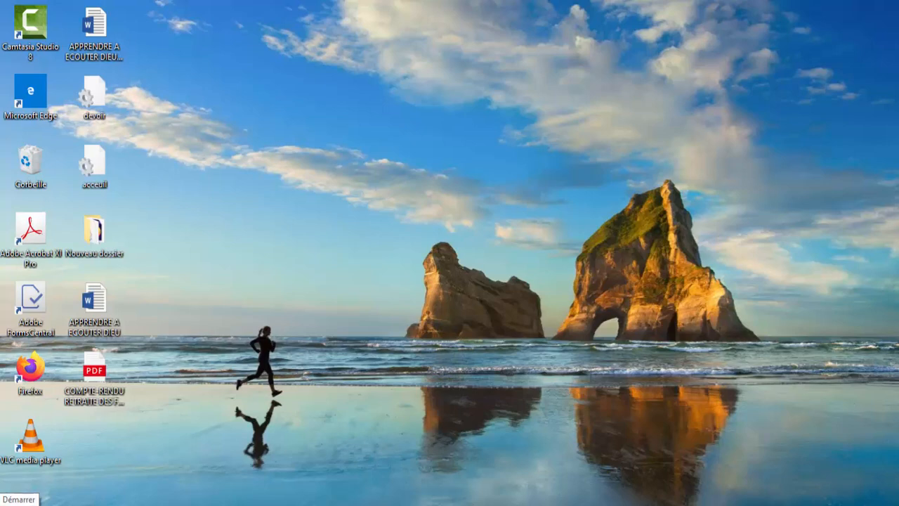
Step: Pin Centre de Contrôle HFSQL from the HF Client-Serveur Start menu folder to the taskbar
click(14, 504)
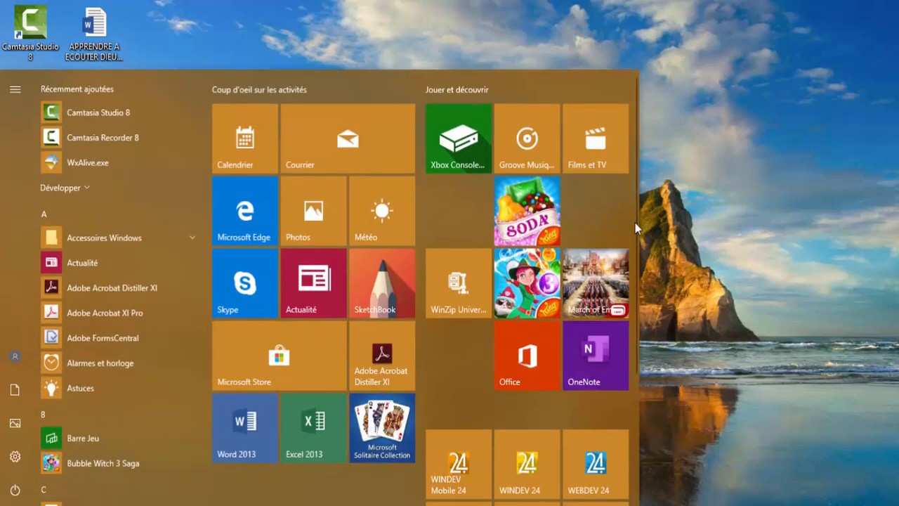
drag(632, 237, 625, 331)
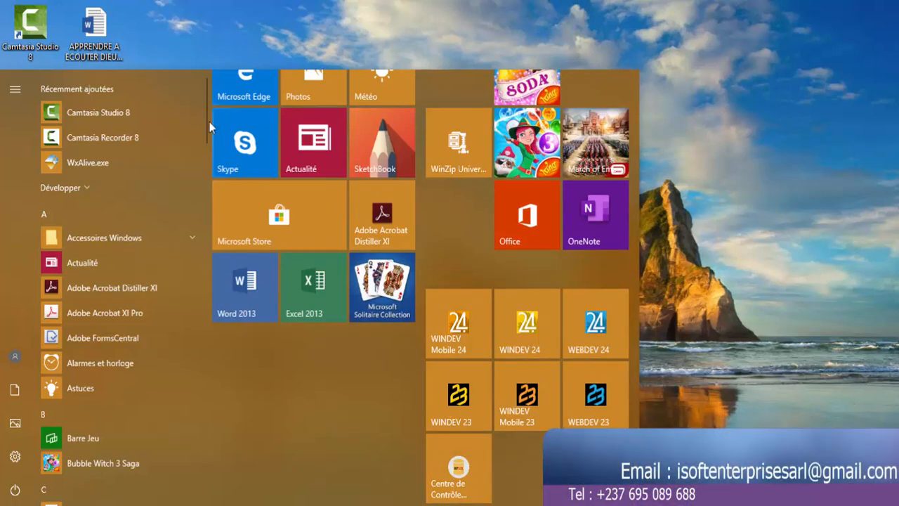
scroll(195, 143, down, 5)
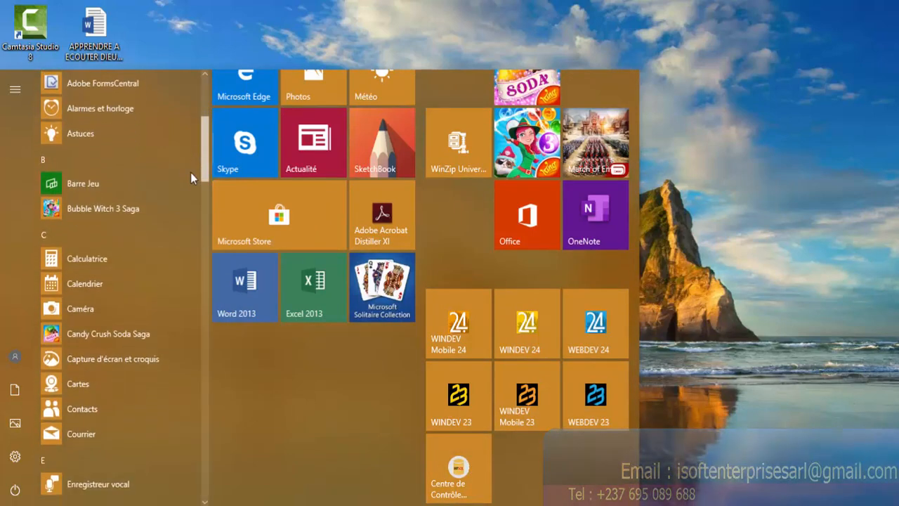
scroll(181, 224, down, 10)
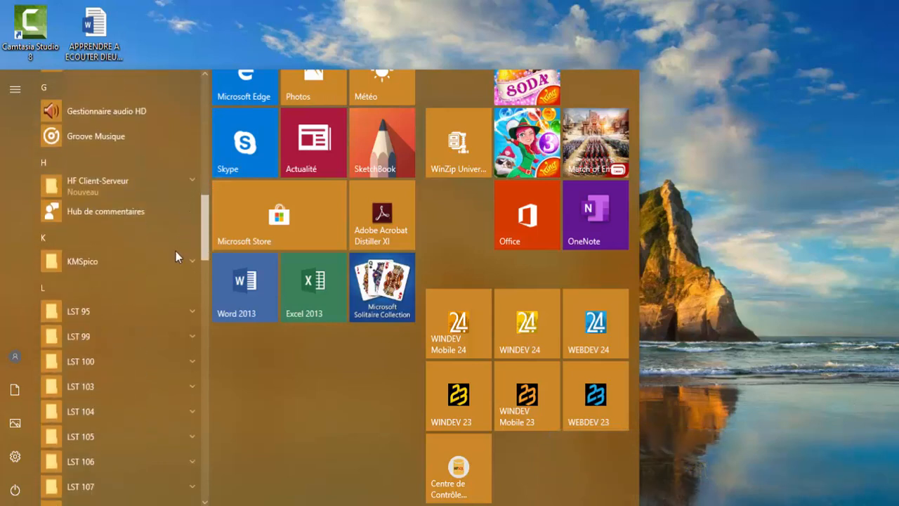
scroll(175, 253, up, 3)
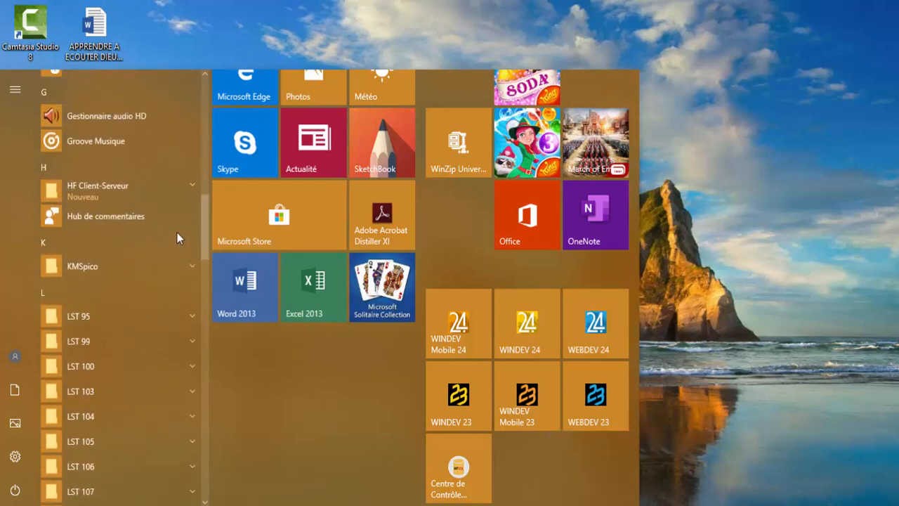
click(107, 193)
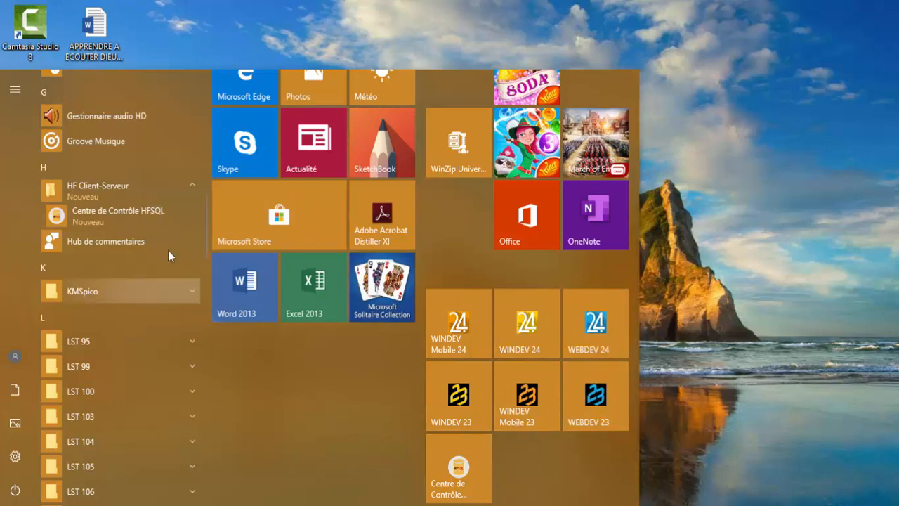
right_click(140, 214)
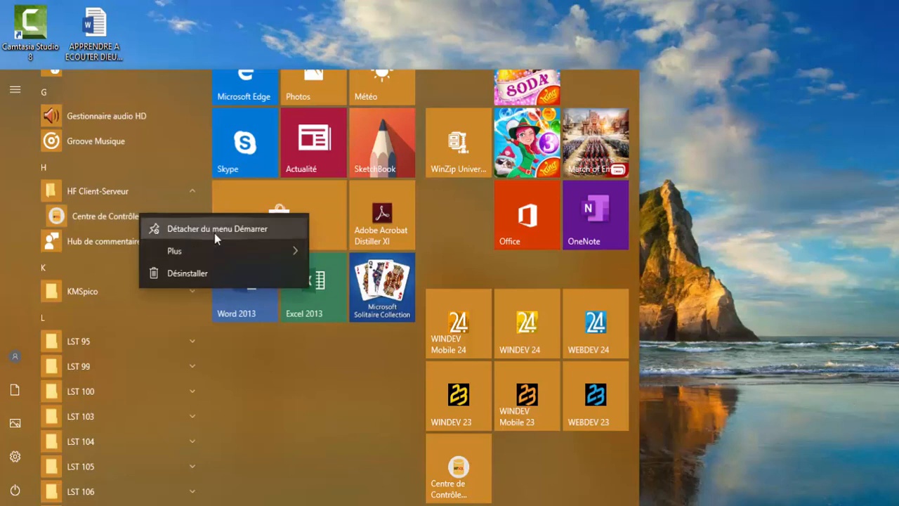
mouse_move(229, 251)
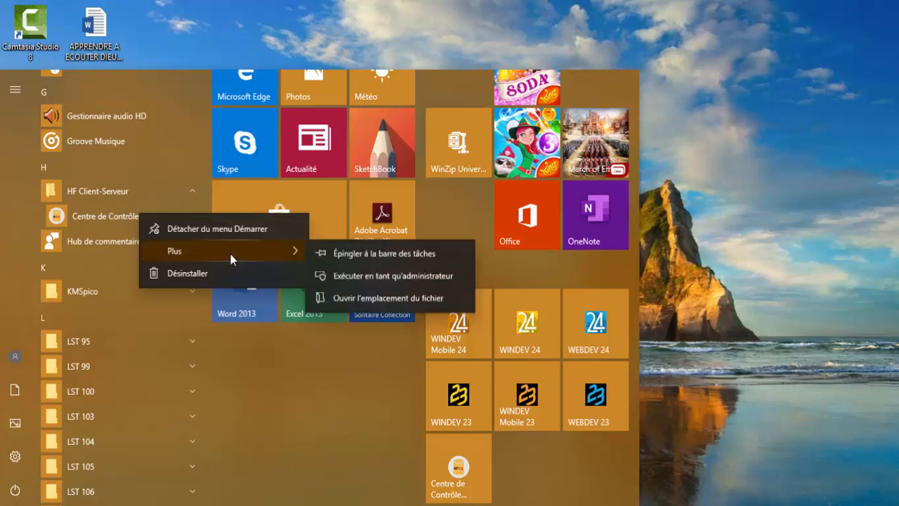
click(347, 257)
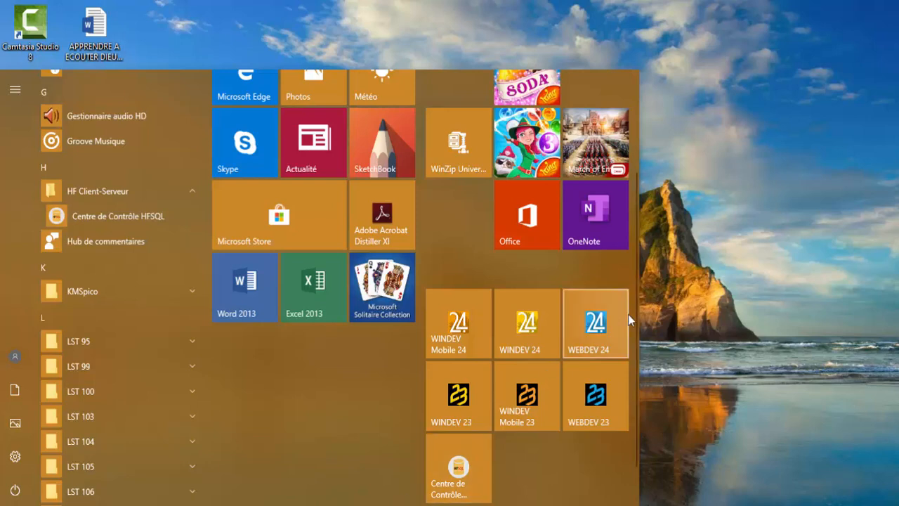
click(694, 242)
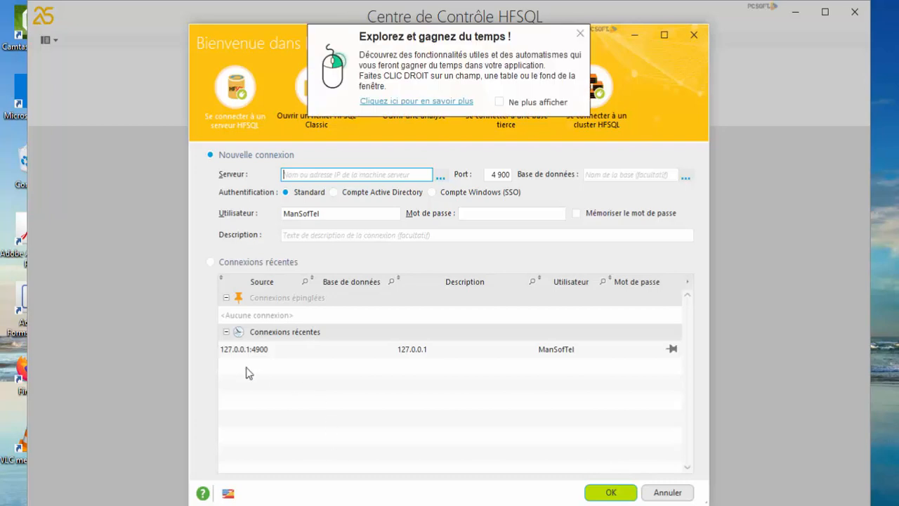
Step: Dismiss the tips popup and enter 127.0.0.1 as the server
click(155, 221)
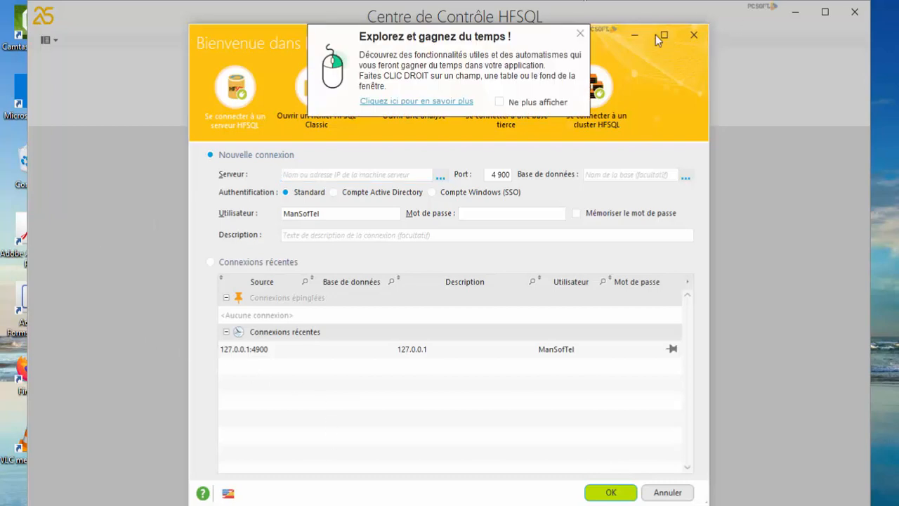
click(580, 34)
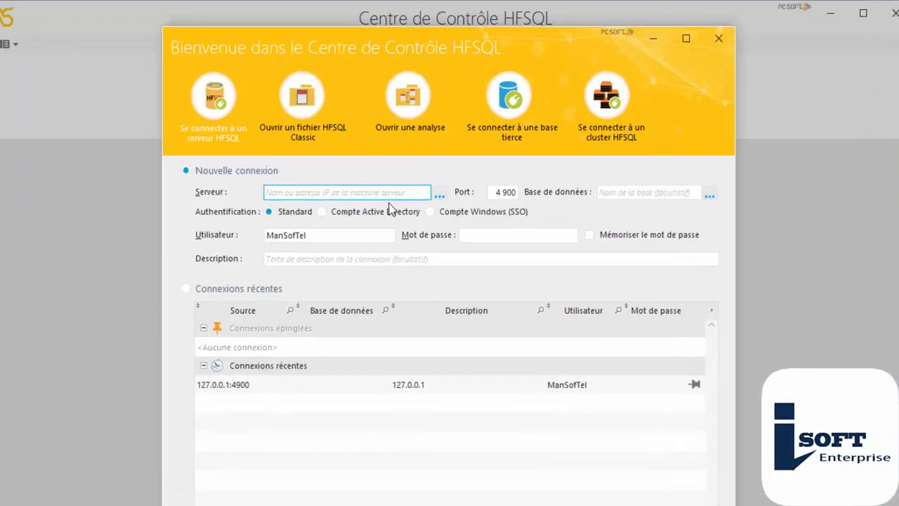
text(12)
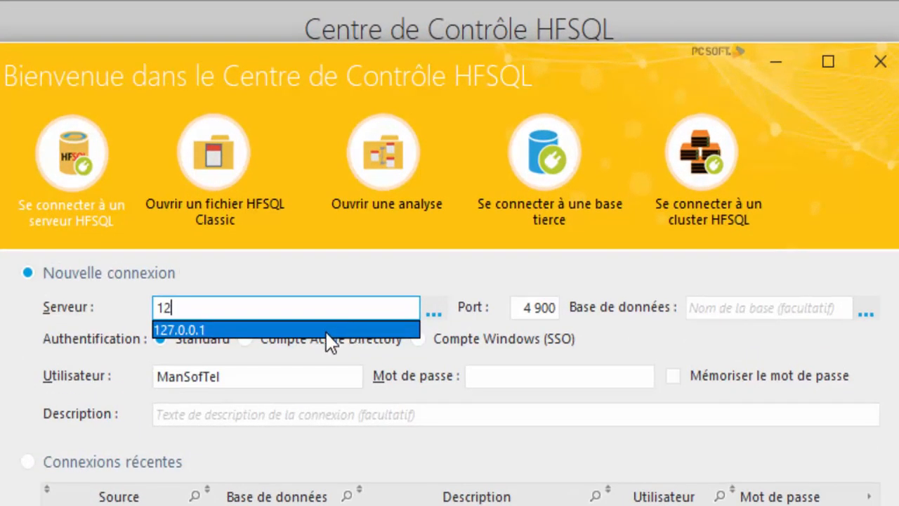
text(7.0.0.1)
click(325, 330)
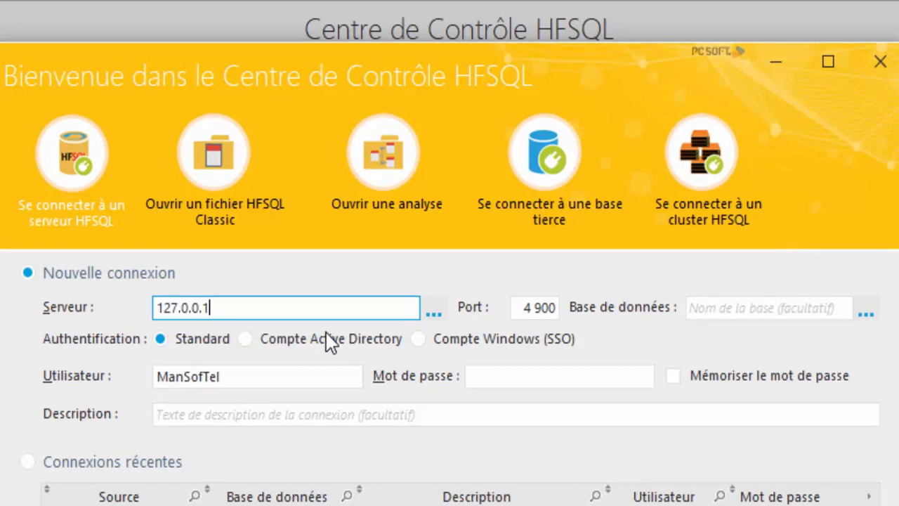
Step: Type admin as the user name, then delete it so the field is empty
click(248, 372)
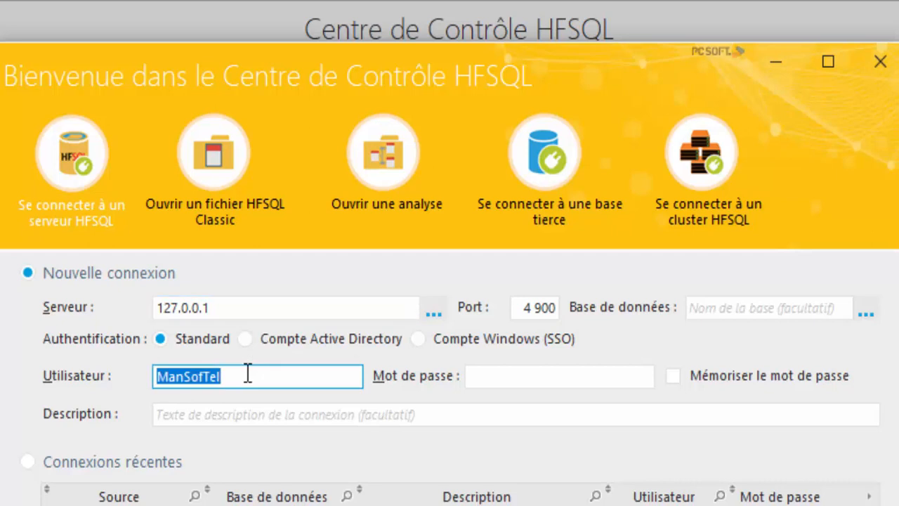
text(admin)
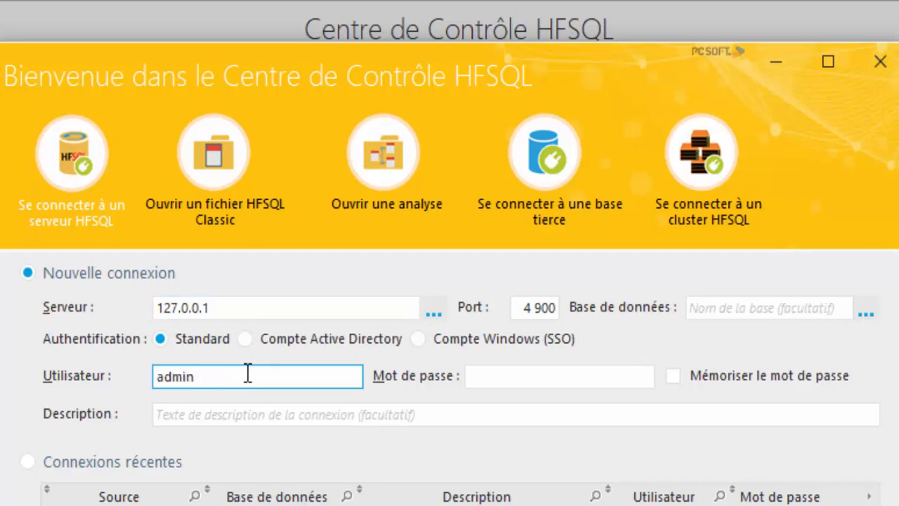
click(604, 379)
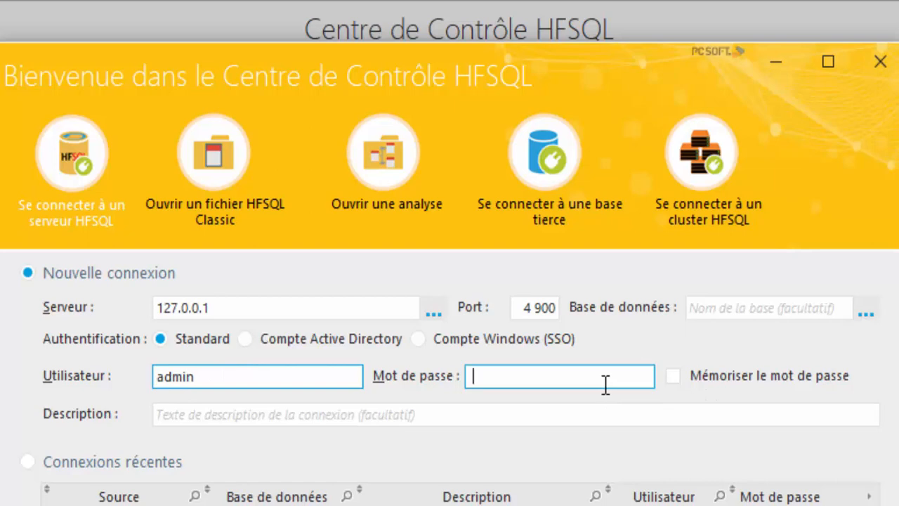
double_click(212, 376)
key(BackSpace)
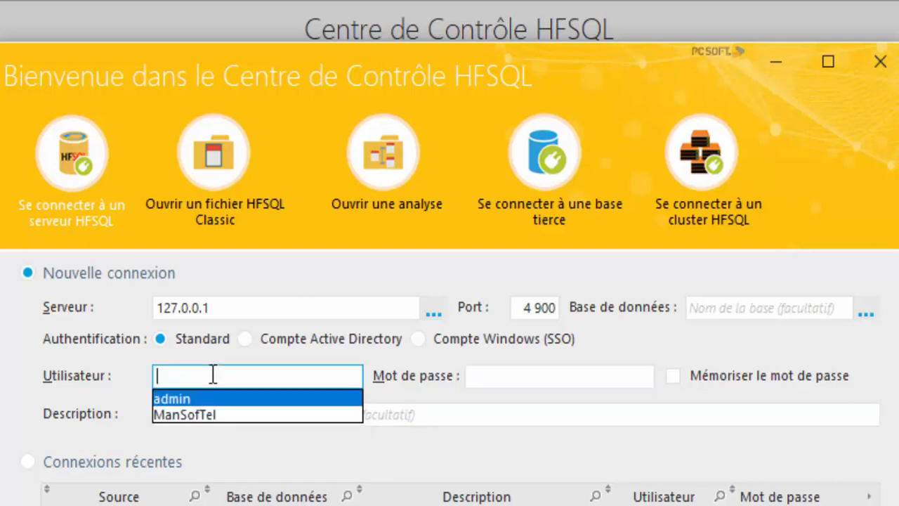
key(Escape)
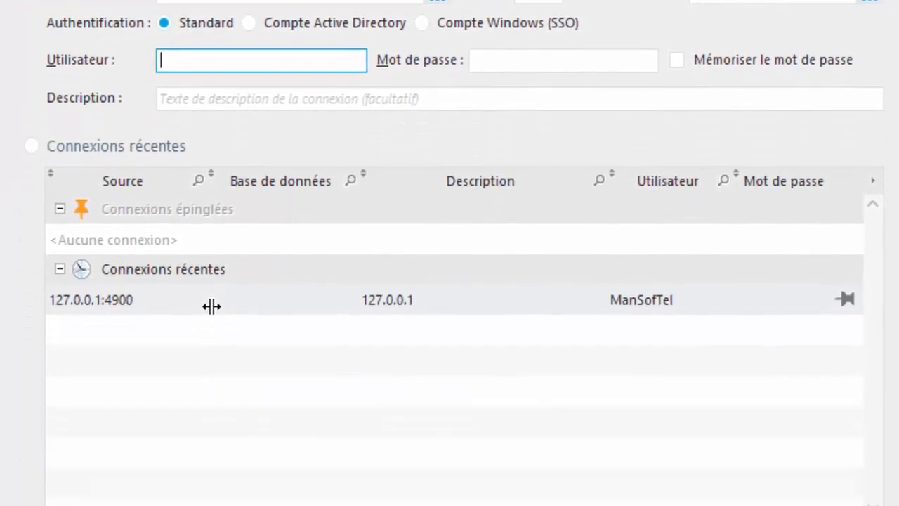
Step: Choose the 127.0.0.1:4900 entry under Connexions récentes and open its login prompt
click(73, 137)
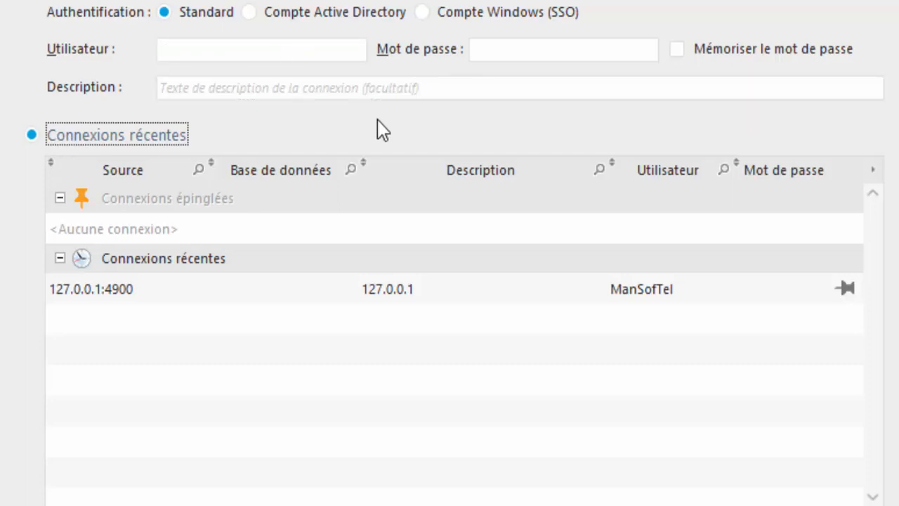
scroll(458, 109, up, 3)
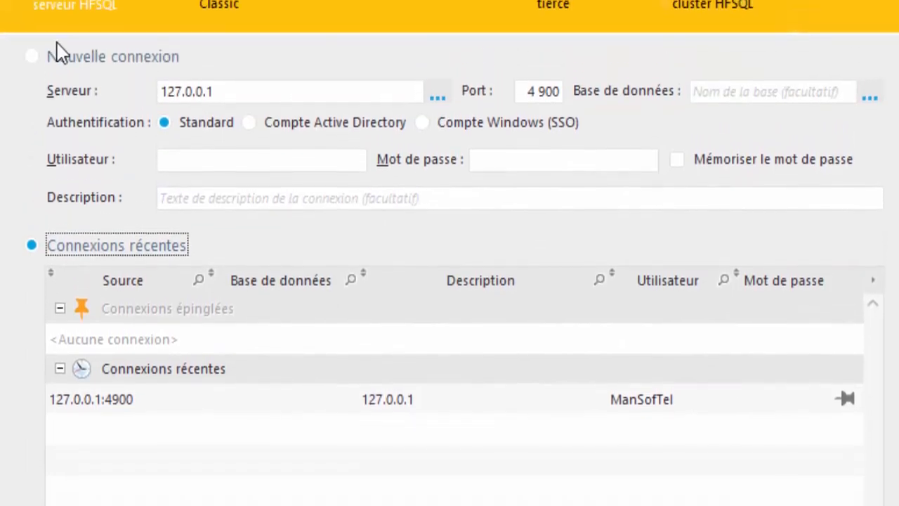
click(66, 57)
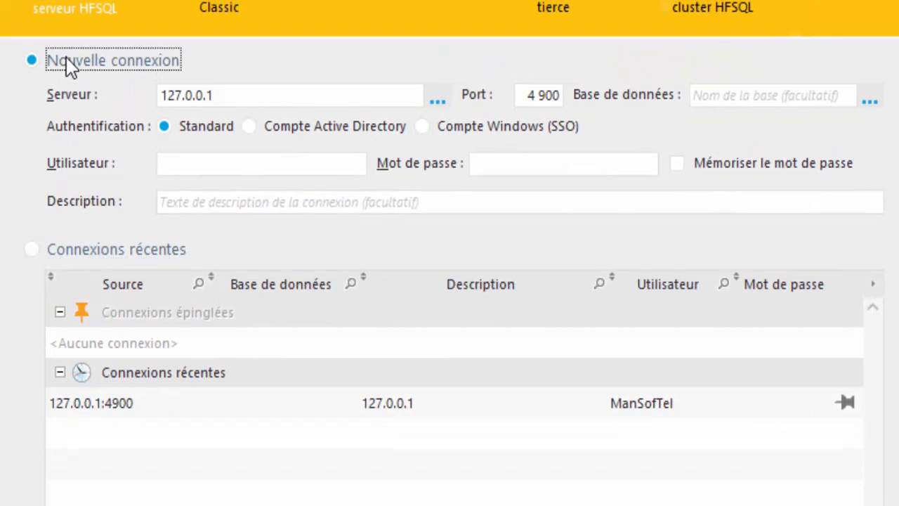
click(115, 251)
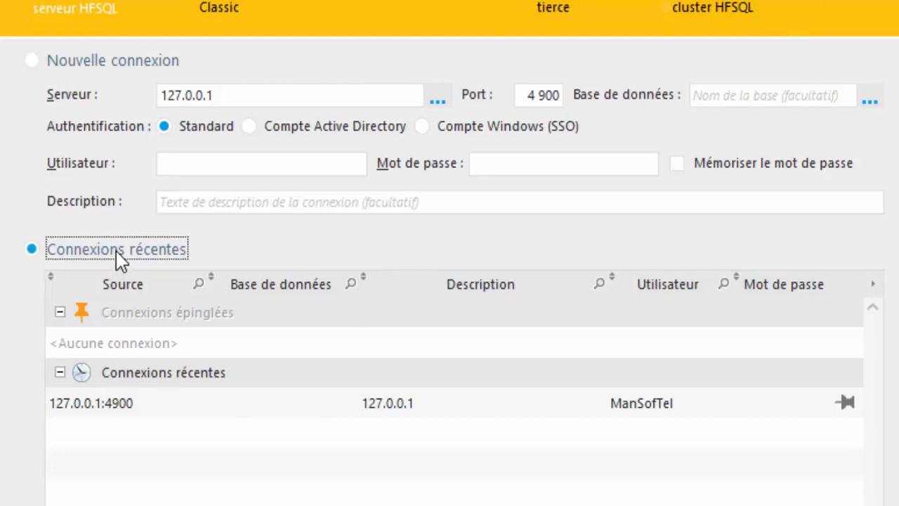
click(133, 404)
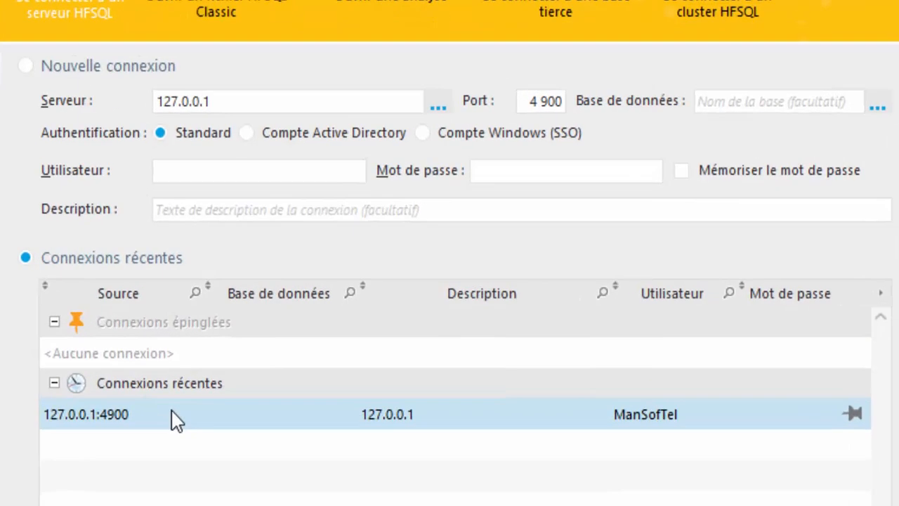
double_click(239, 380)
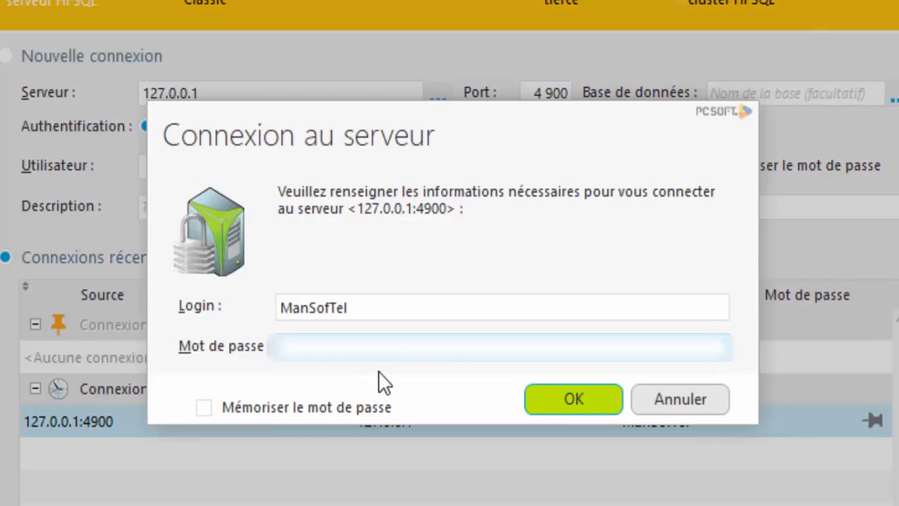
Step: Enter ManSofTel's password in capitals and log in to 127.0.0.1
key(Caps_Lock)
key(Caps_Lock)
text(********)
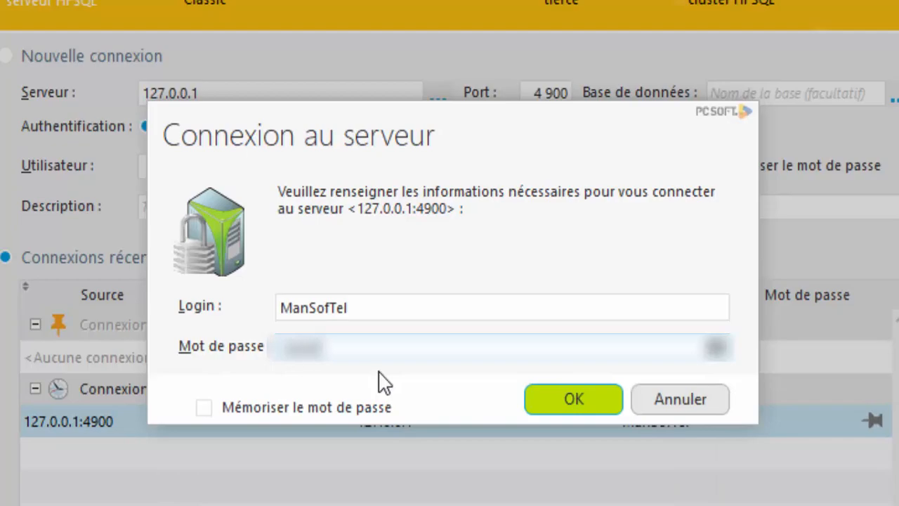
text(****)
key(Return)
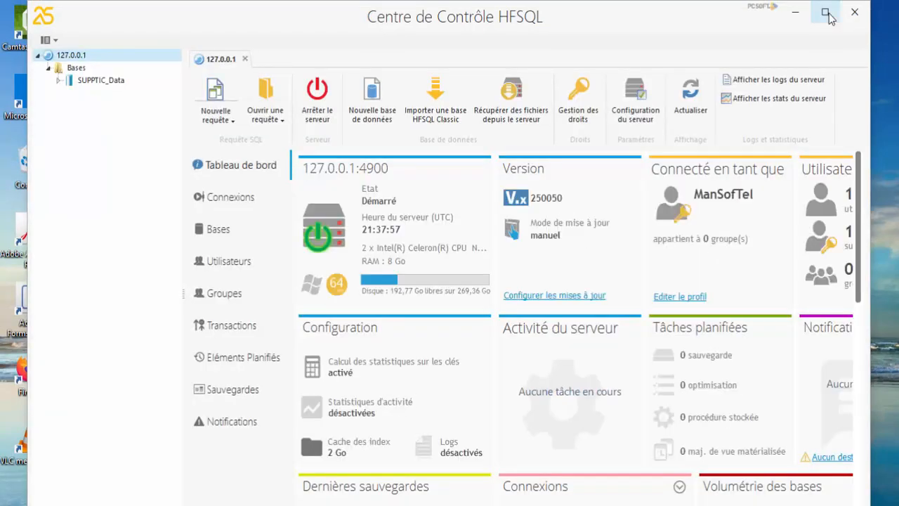
Step: Maximize the Control Center and open ManSofTel's profile via Editer le profil
click(826, 13)
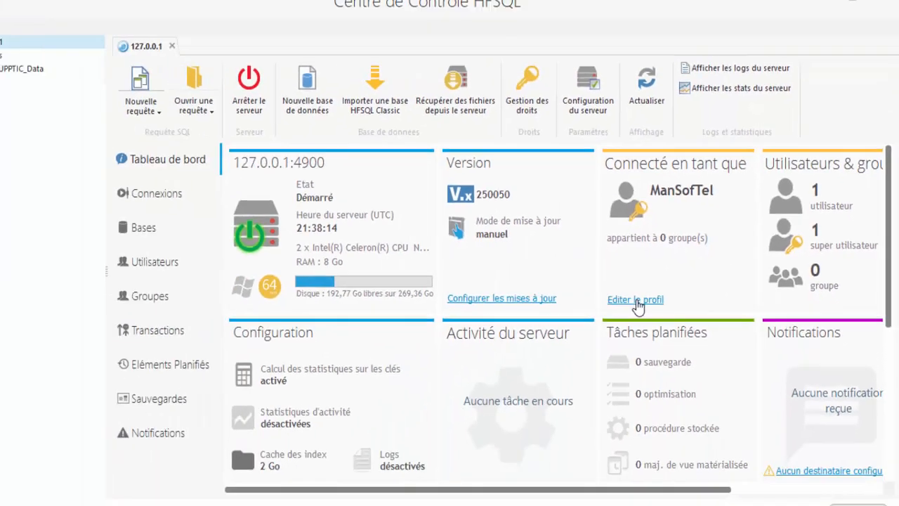
click(636, 302)
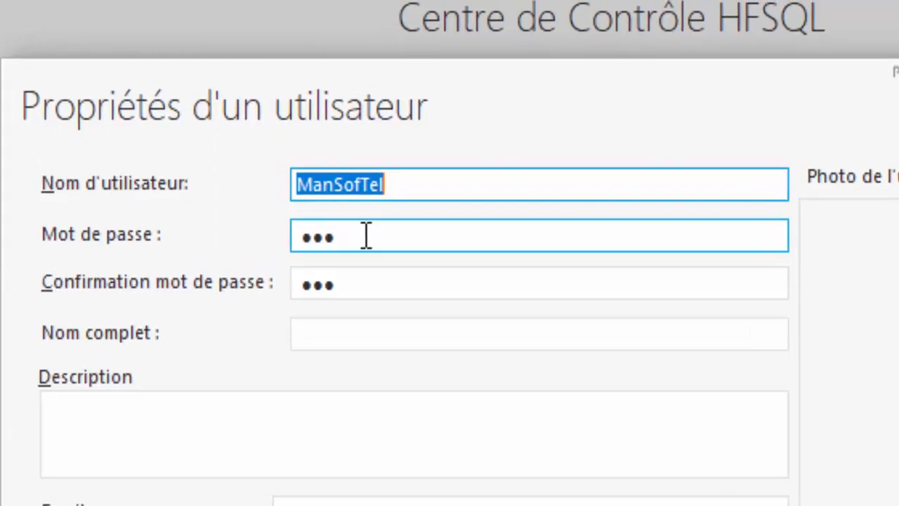
Step: Look through ManSofTel's password, confirmation, full name and description fields, then close with OK
click(320, 98)
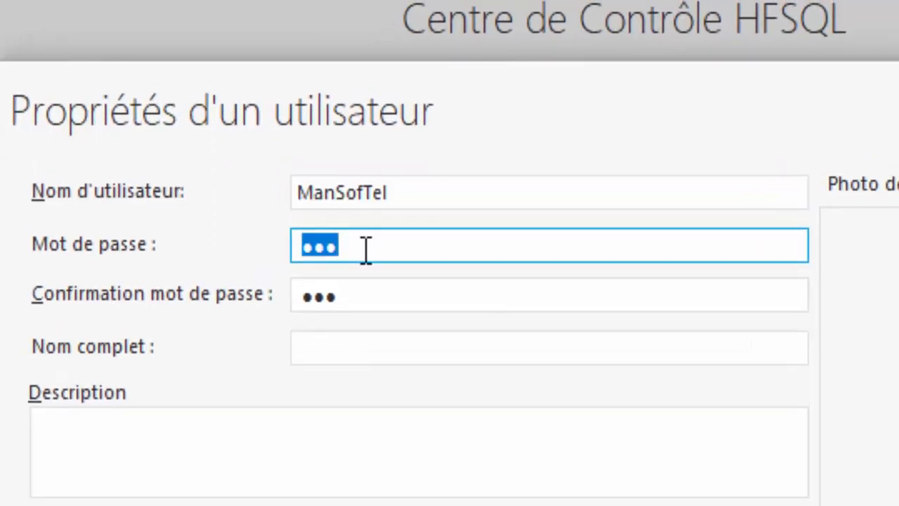
click(360, 299)
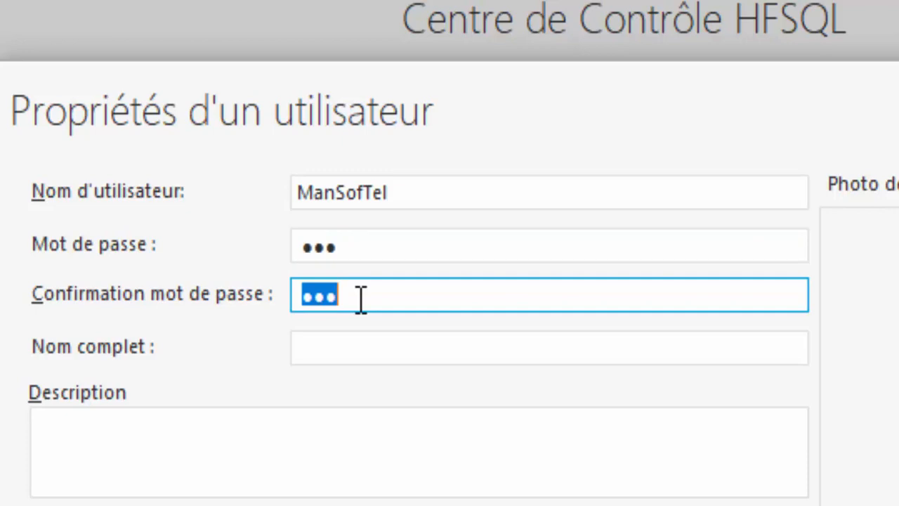
click(379, 360)
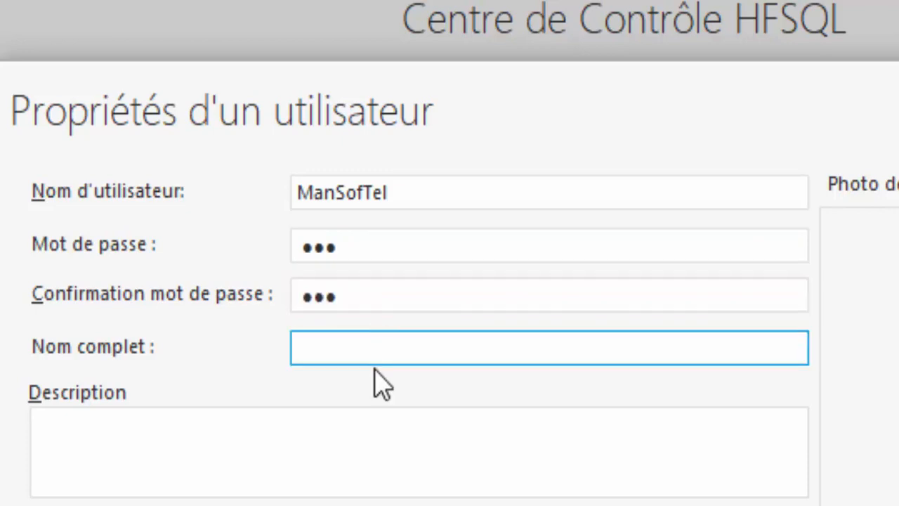
click(343, 439)
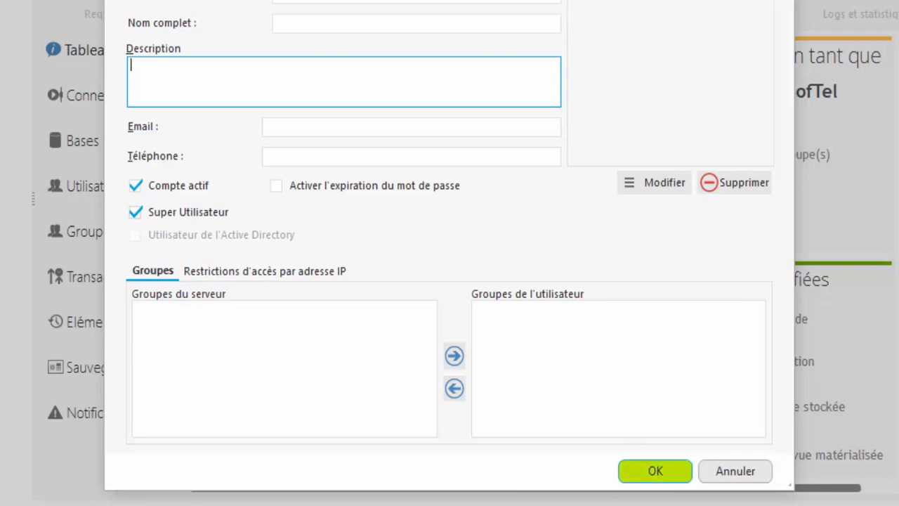
click(681, 40)
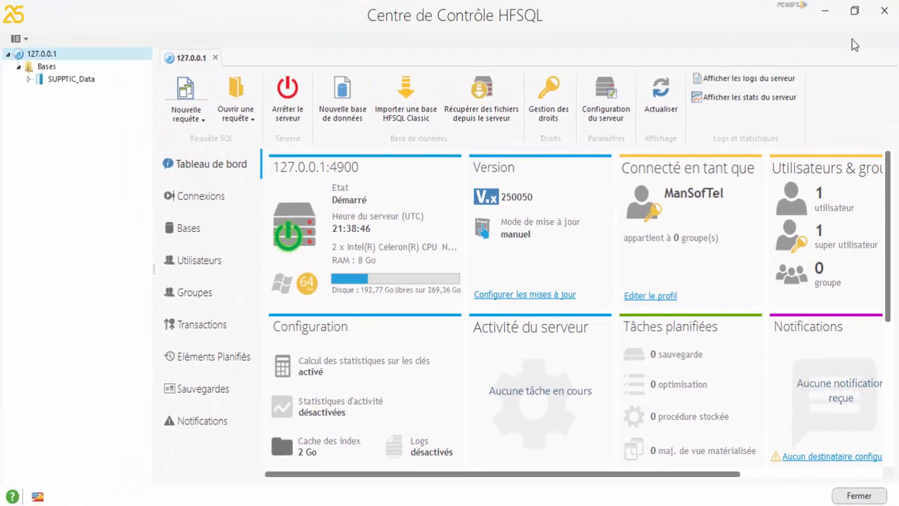
Step: Close the Control Center, reopen it and pick 127.0.0.1 from the server history
click(883, 11)
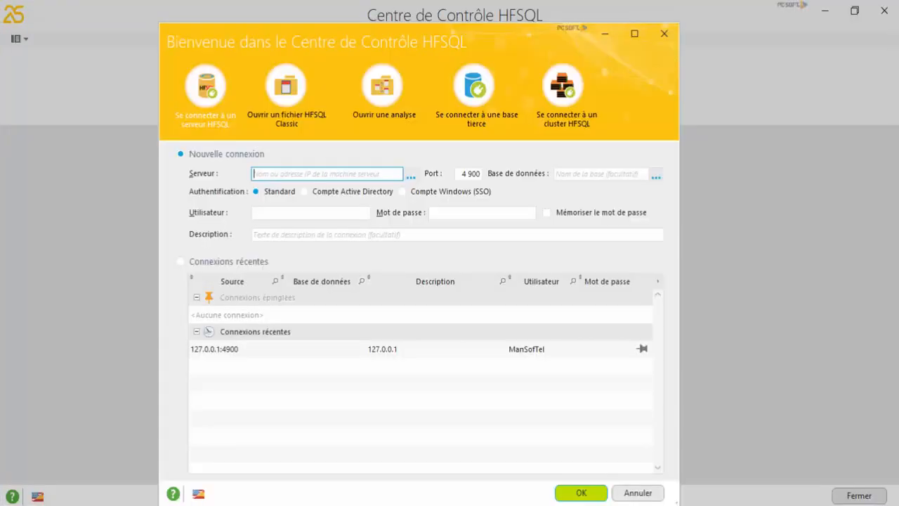
click(319, 177)
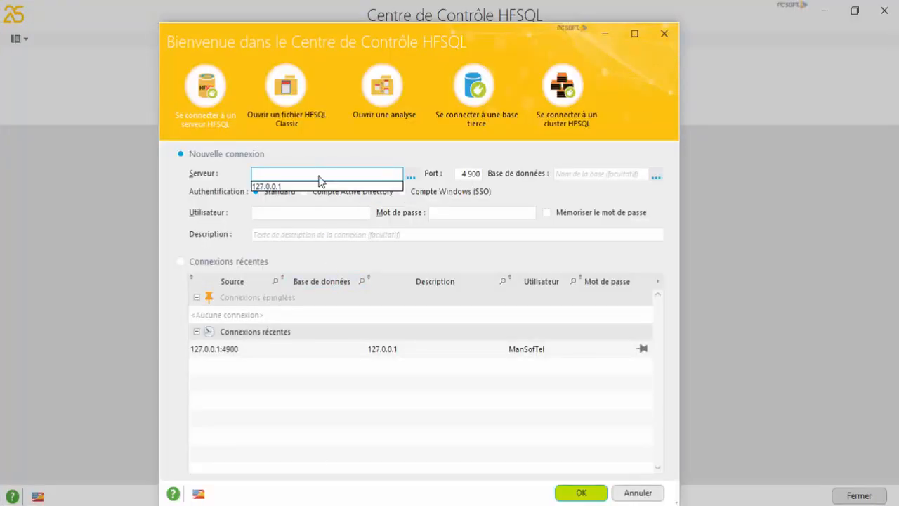
click(320, 186)
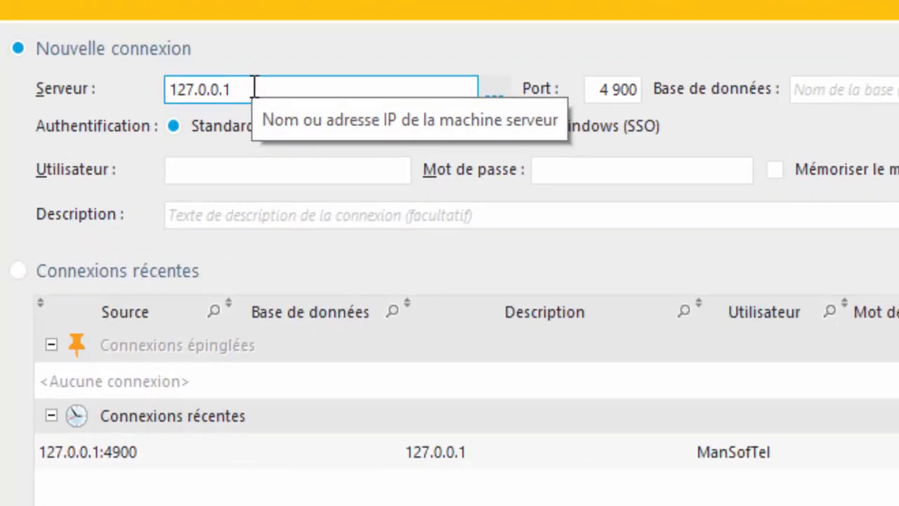
click(253, 170)
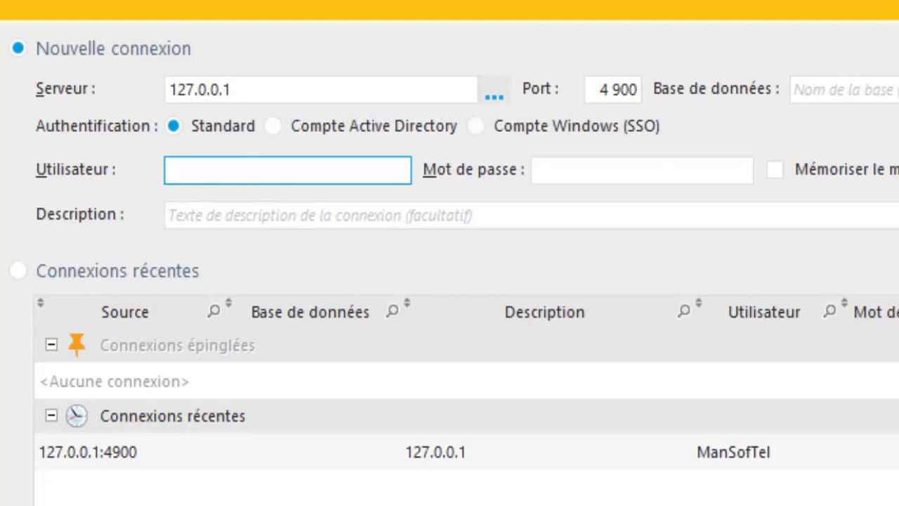
Step: Reconnect to 127.0.0.1:4900 through the recent connection by entering the super-user password
click(425, 453)
double_click(425, 453)
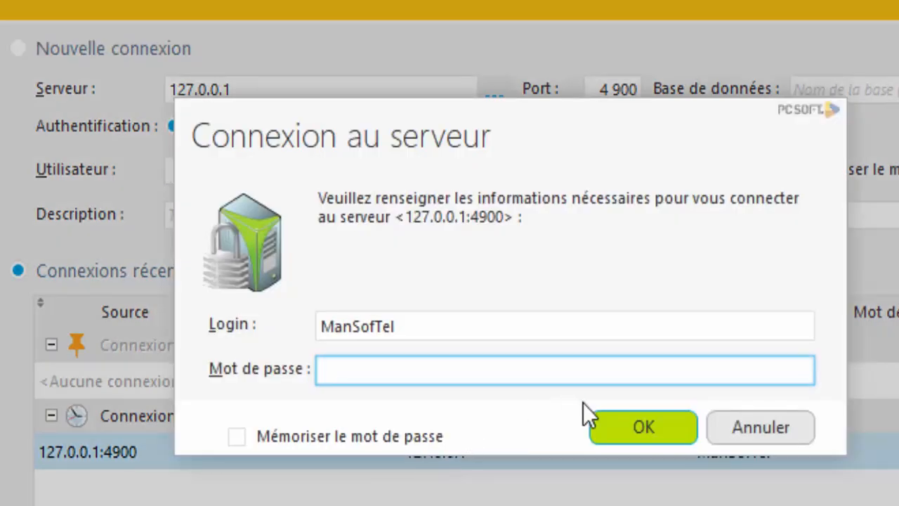
text(•••)
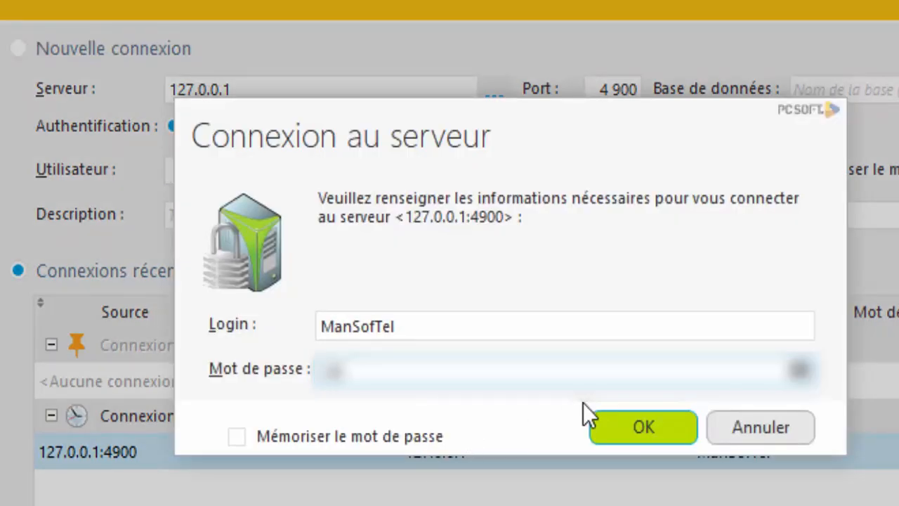
key(BackSpace)
key(BackSpace)
key(BackSpace)
text(••••••)
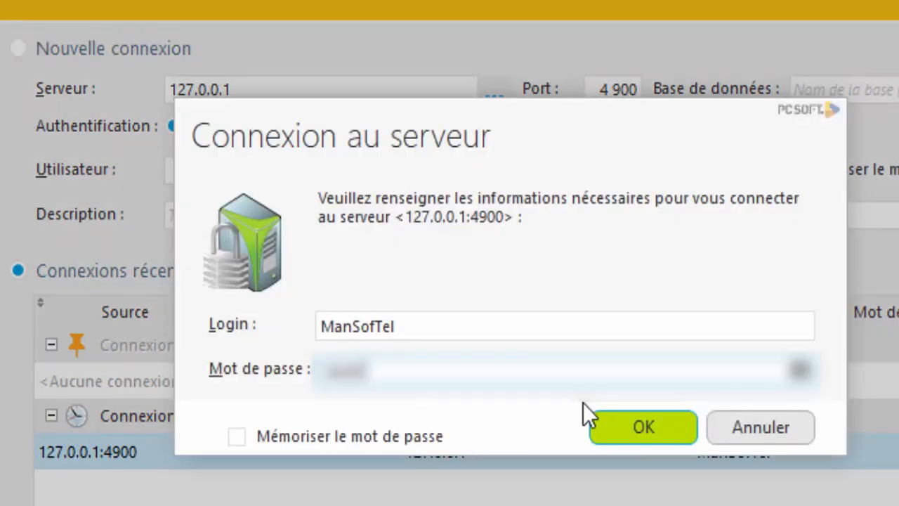
text(•••••)
key(Return)
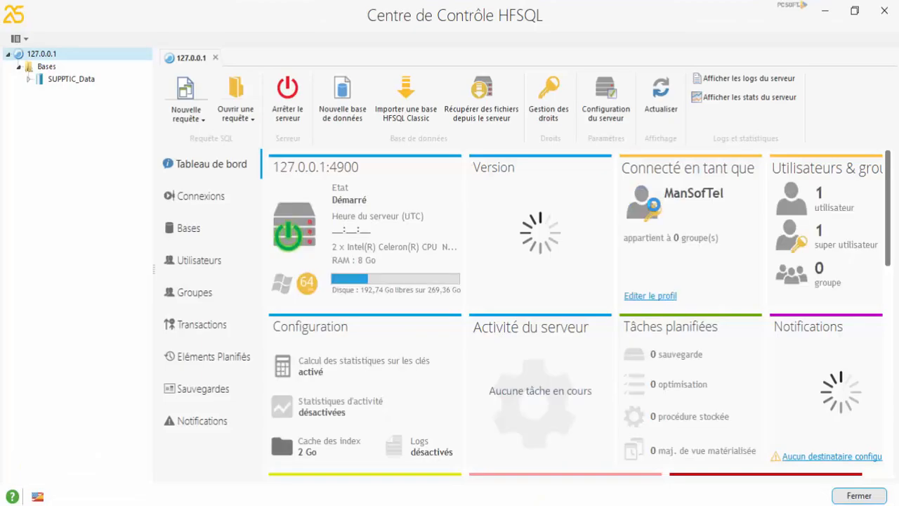
Step: Open the connected user's profile and enter a new user name and a new password
click(650, 295)
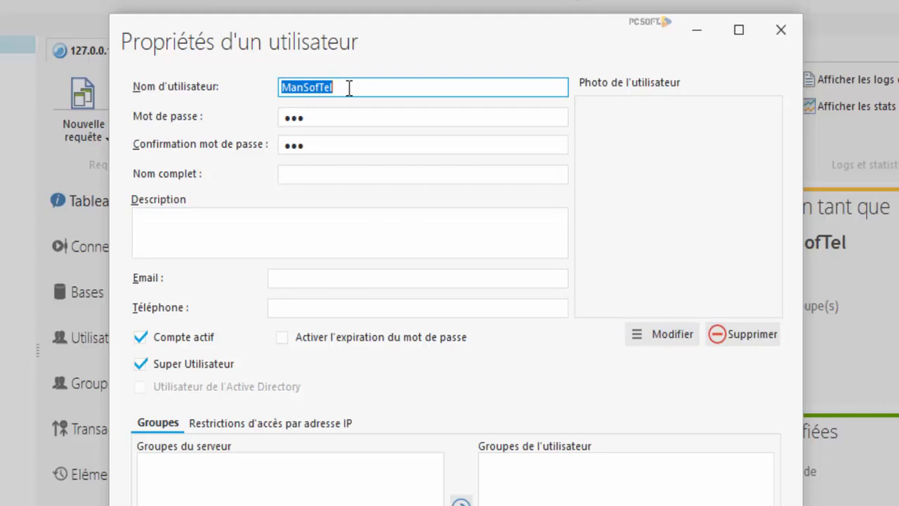
text(Brenda)
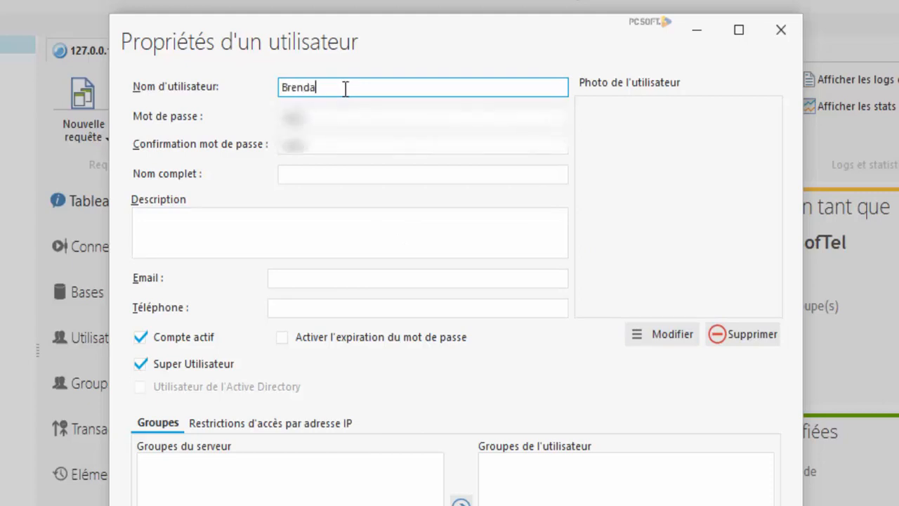
key(Tab)
text(****)
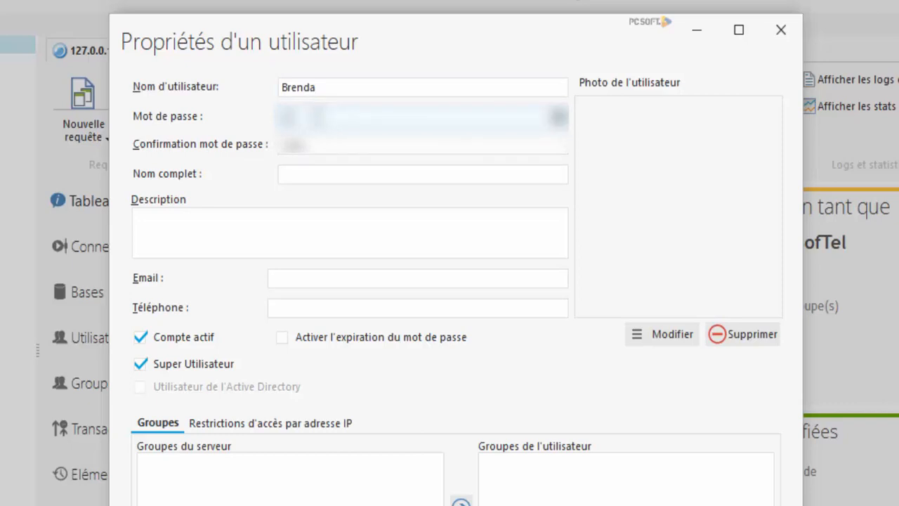
key(BackSpace)
key(BackSpace)
key(BackSpace)
key(BackSpace)
text(**********)
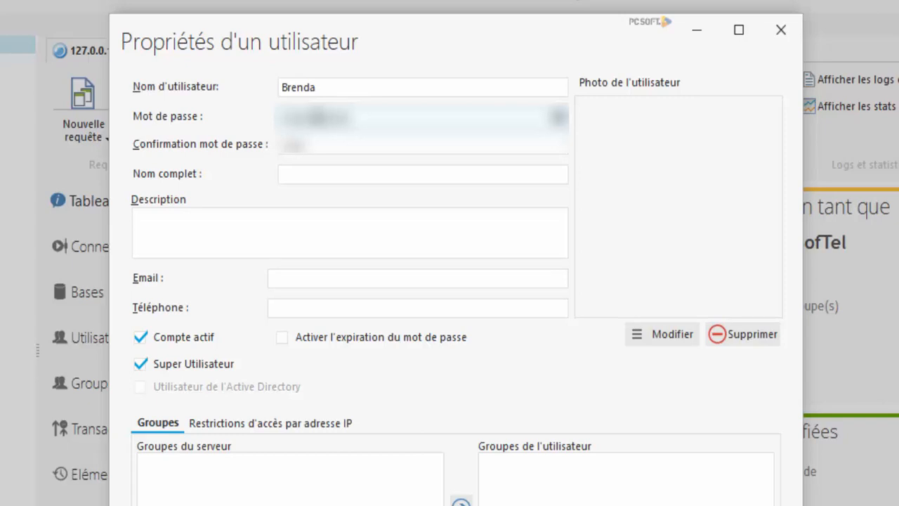
click(558, 122)
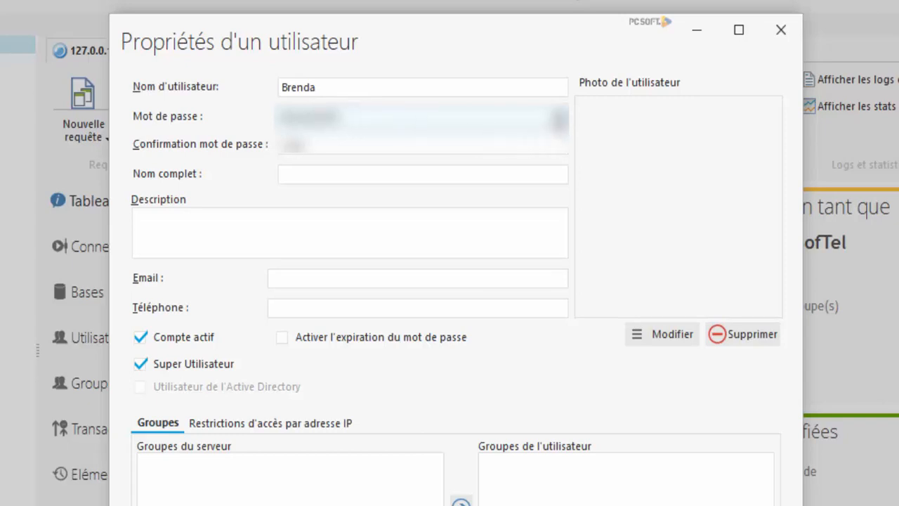
Step: Fill in the matching confirmation password and retype the password, checking both with the eye icons
click(390, 147)
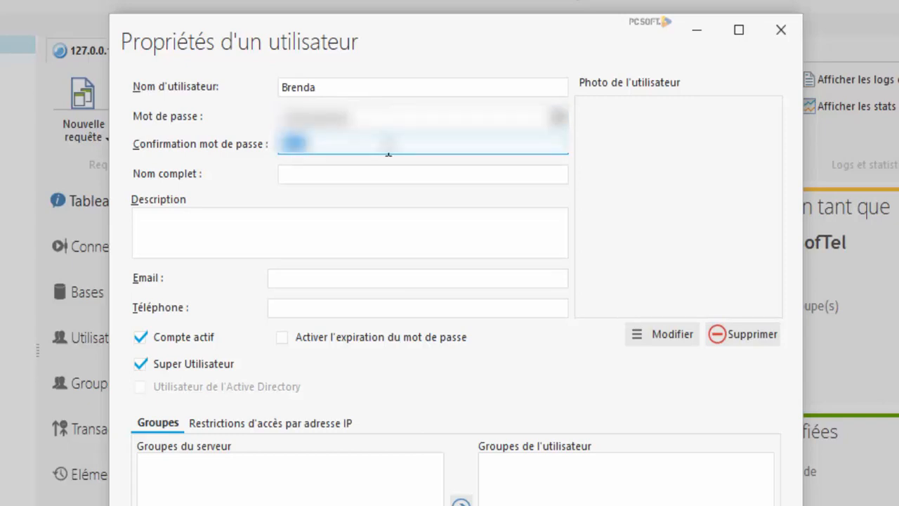
text(********)
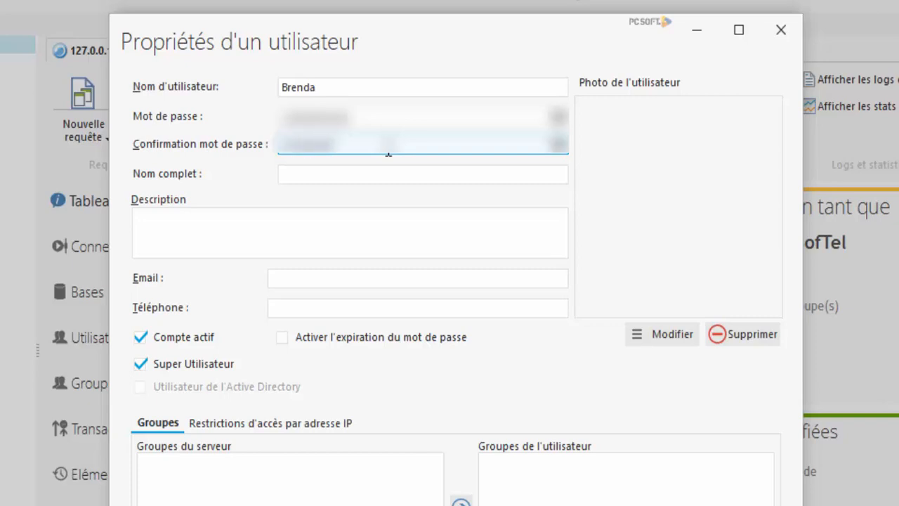
text(*****)
click(557, 149)
click(556, 147)
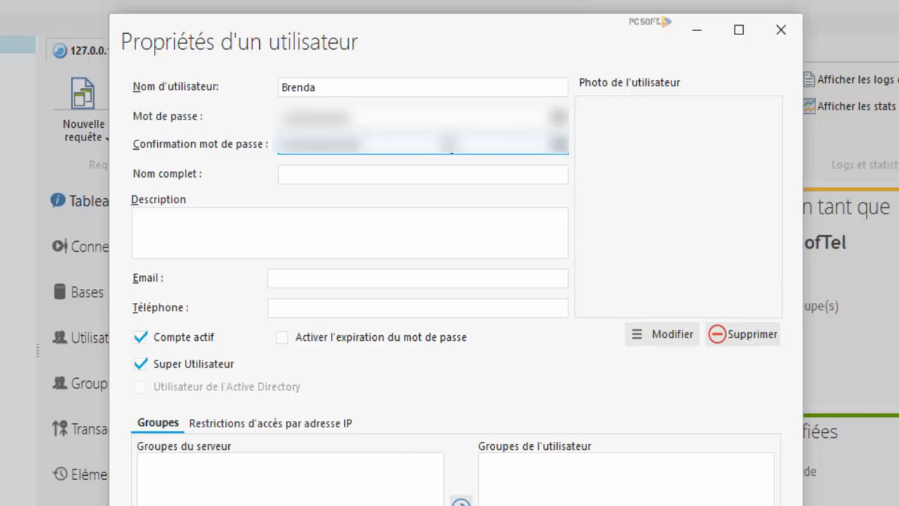
key(BackSpace)
key(BackSpace)
key(BackSpace)
key(BackSpace)
key(BackSpace)
key(BackSpace)
key(BackSpace)
key(BackSpace)
key(BackSpace)
key(BackSpace)
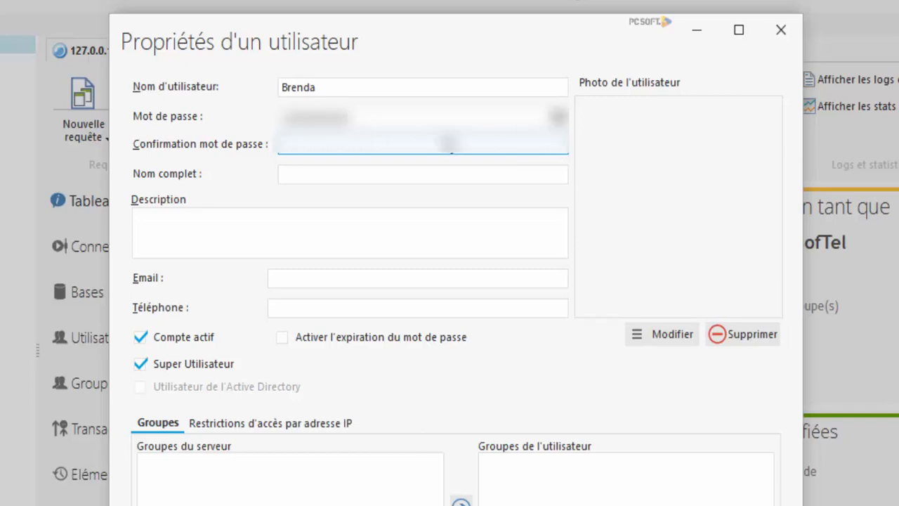
text(••••••••••)
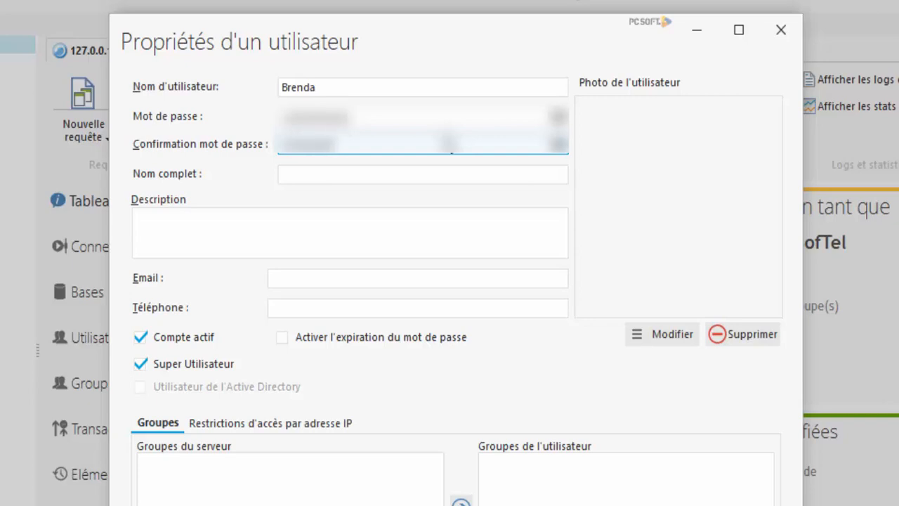
text(•••)
key(shift+Tab)
click(560, 115)
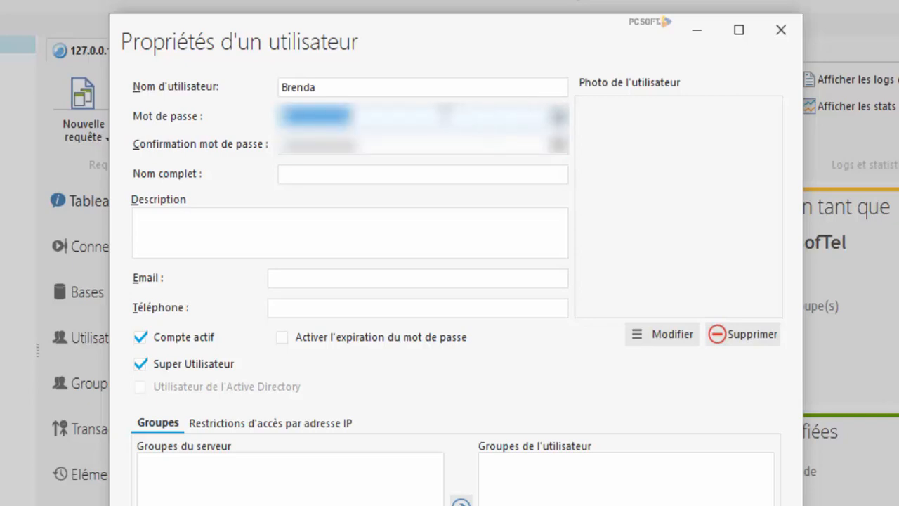
text(•••••••)
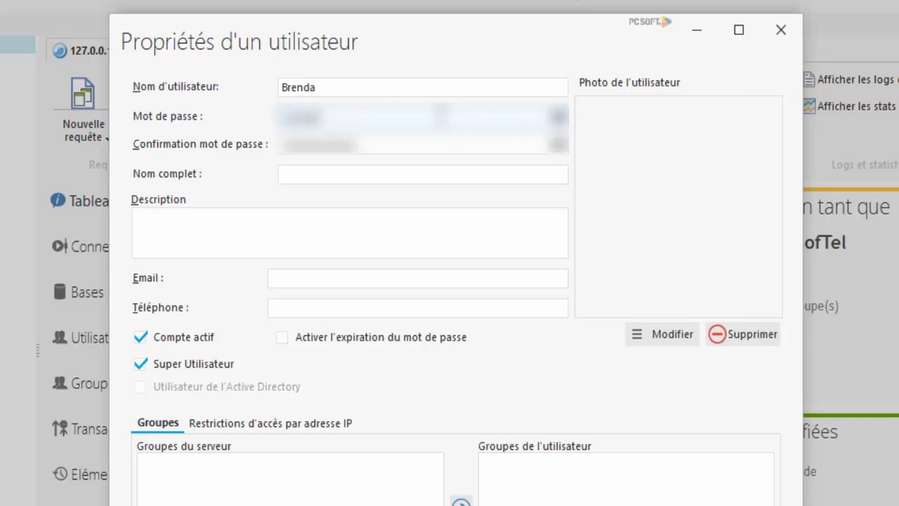
text(•••••)
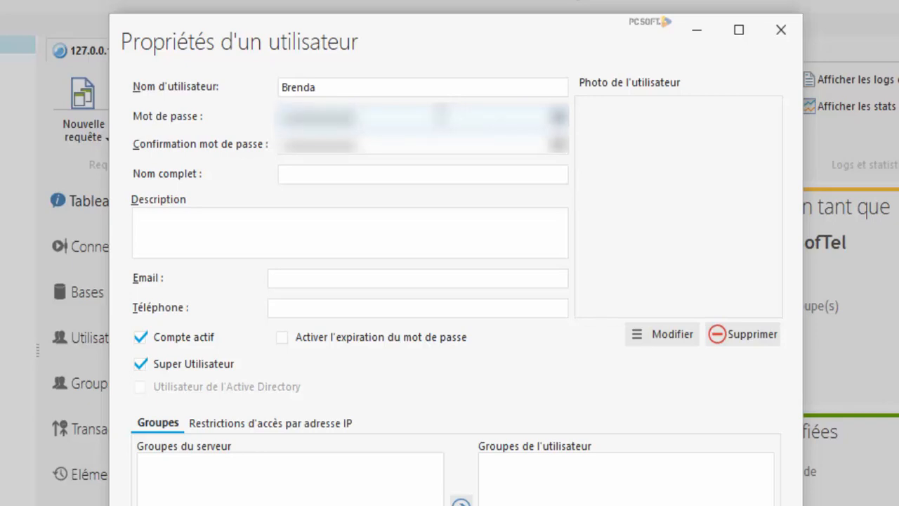
Step: Enter the user's full name in Nom complet
click(351, 219)
click(345, 168)
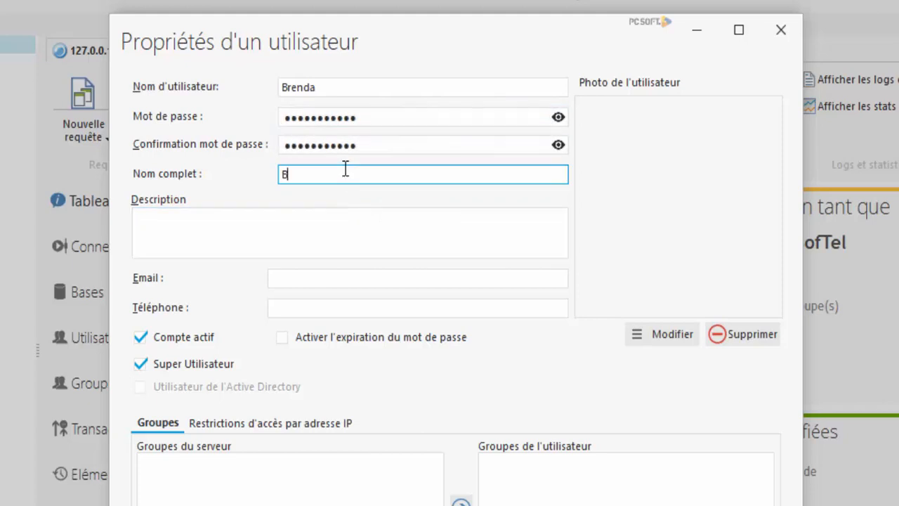
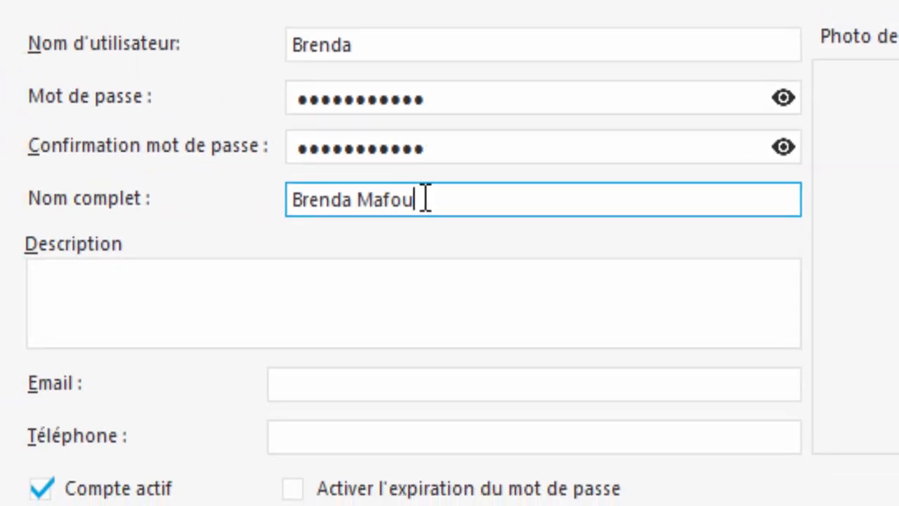
Step: Fill in the user's e-mail address and phone number, then save the profile with OK
click(337, 305)
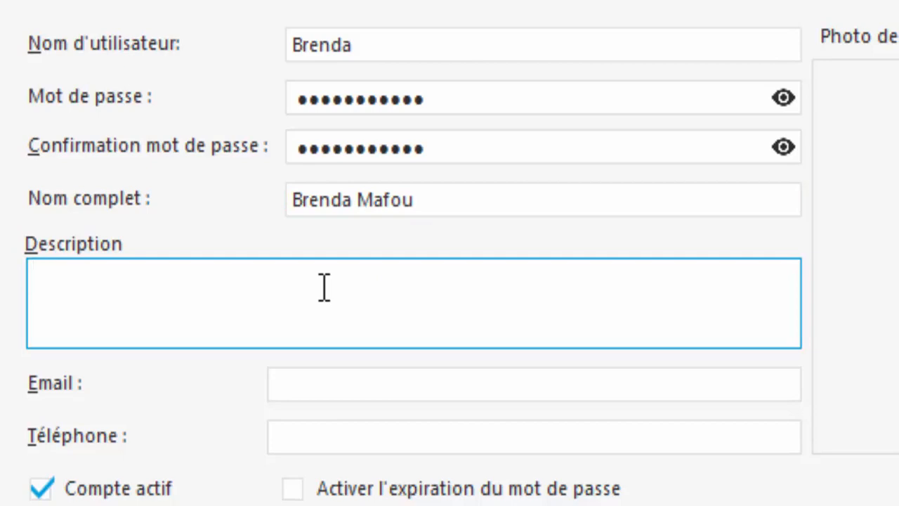
click(351, 377)
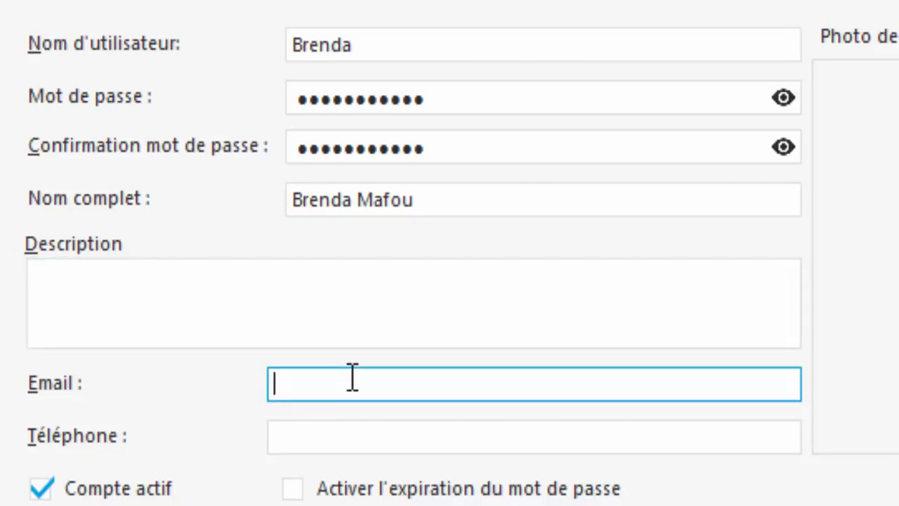
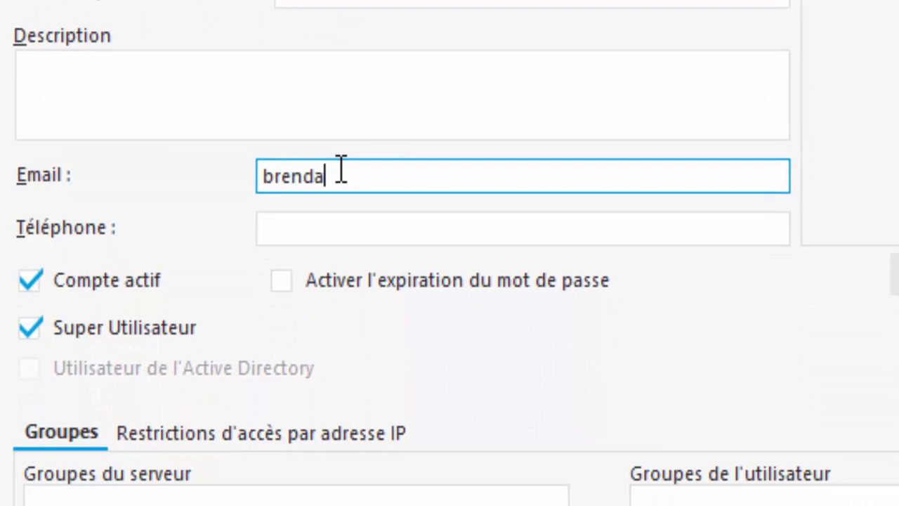
click(421, 228)
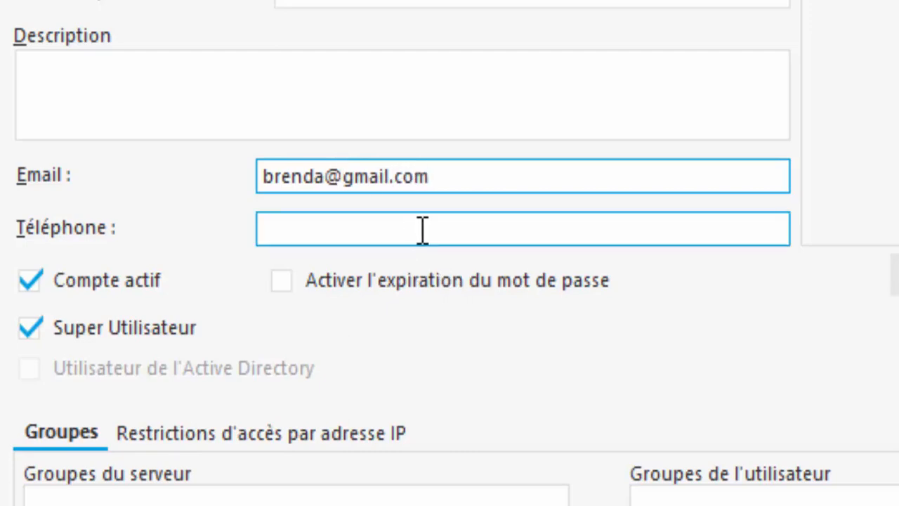
text(243732868)
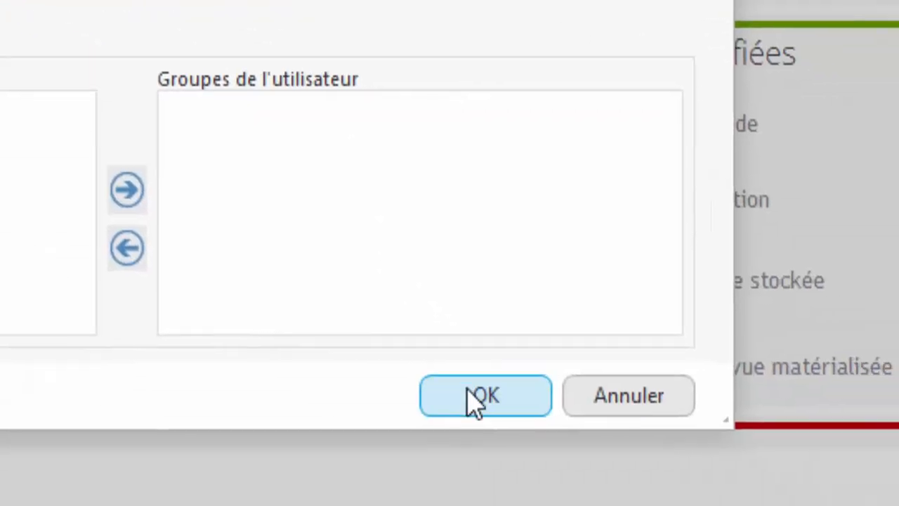
click(476, 401)
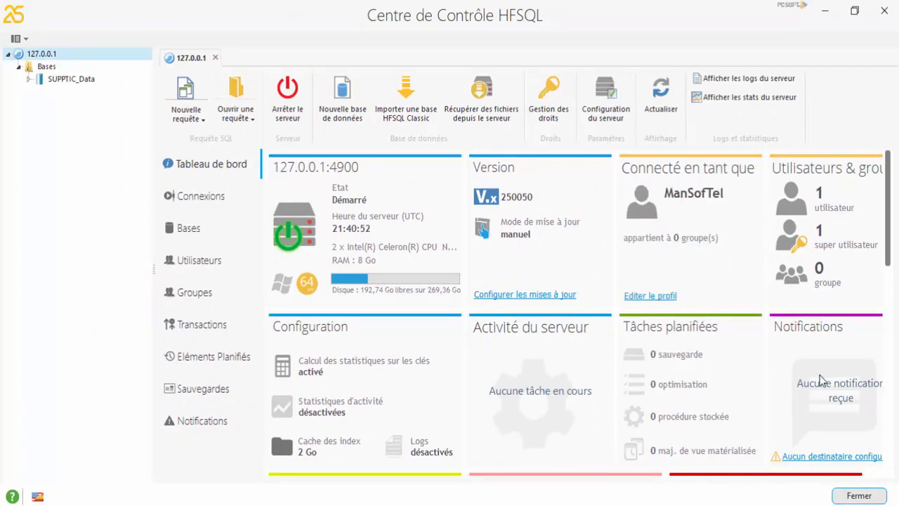
Step: Close the dashboard, then start a new connection to server 127.0.0.1 with the new user name
click(851, 496)
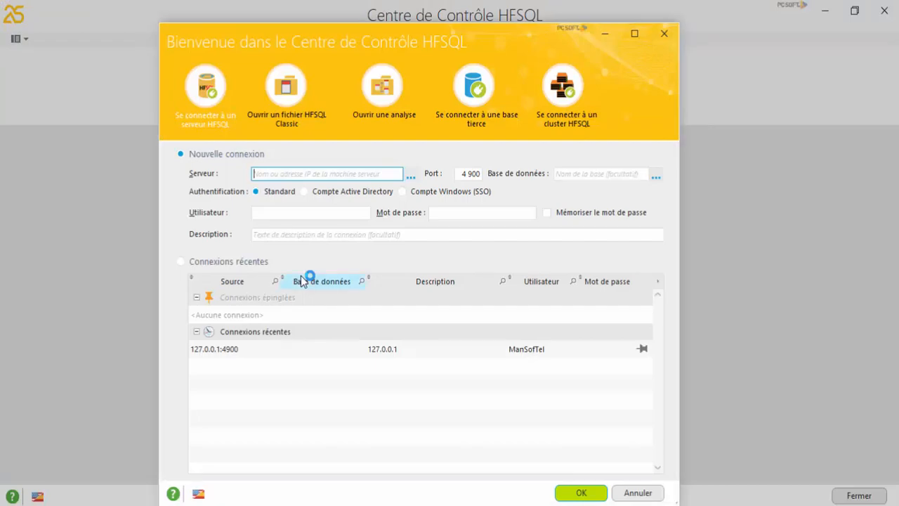
text(12)
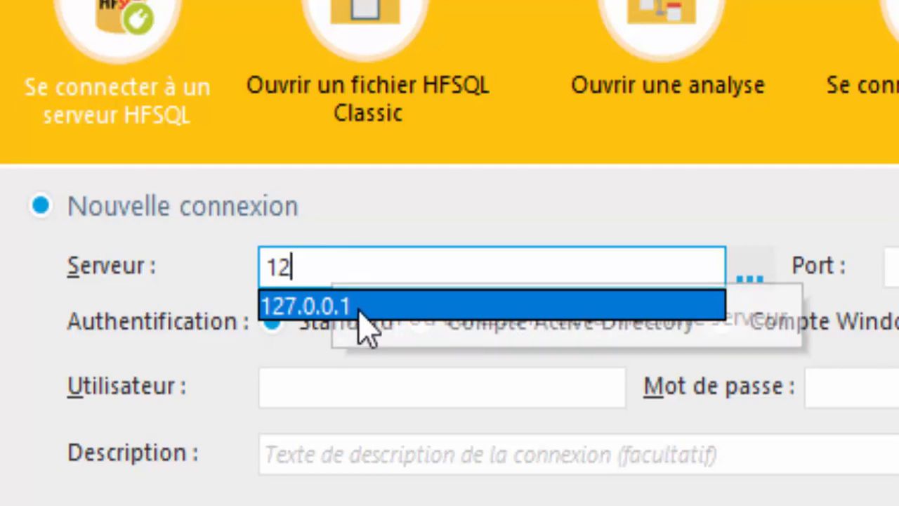
click(360, 309)
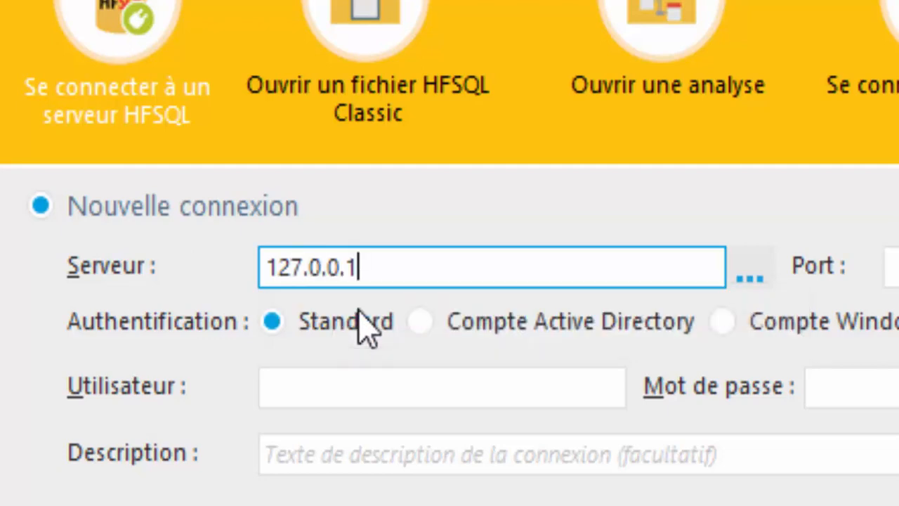
click(400, 387)
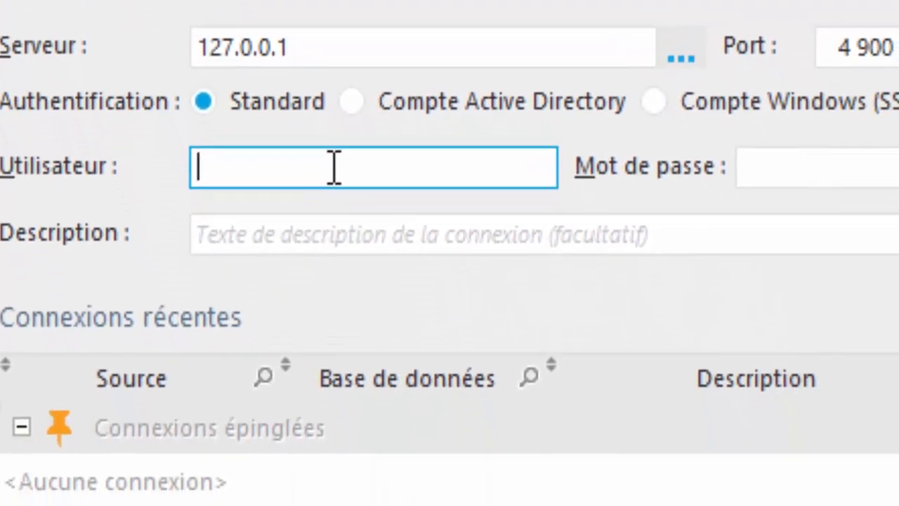
text(Breanda)
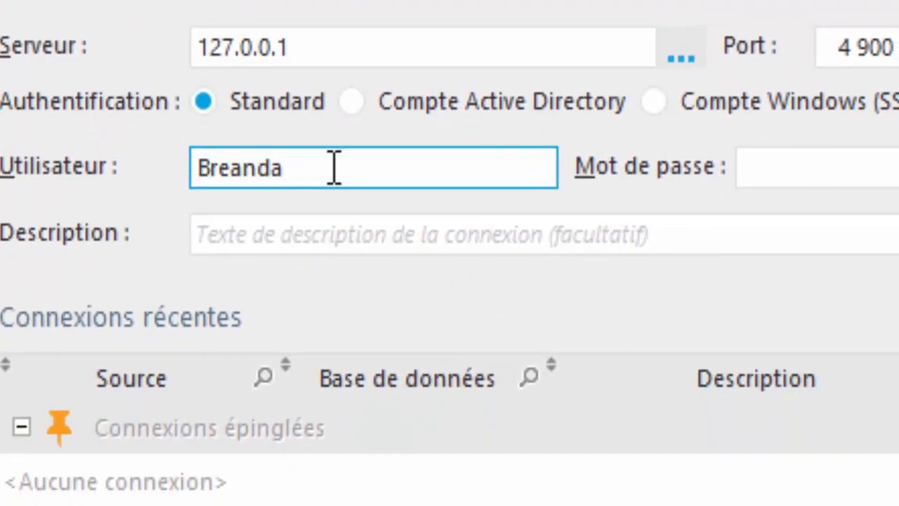
key(BackSpace)
key(BackSpace)
key(BackSpace)
key(BackSpace)
text(nda)
Step: Enter the password, leave Mémoriser unchecked, and submit the connection
key(Tab)
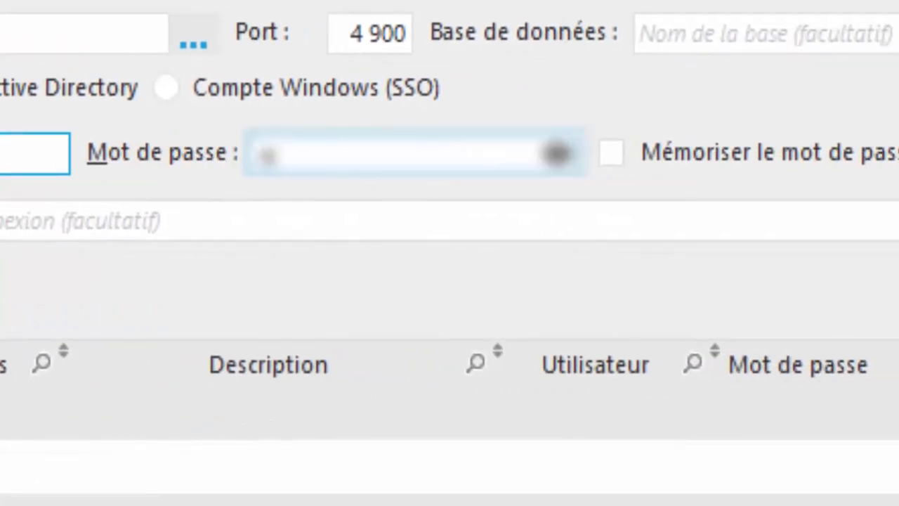
key(BackSpace)
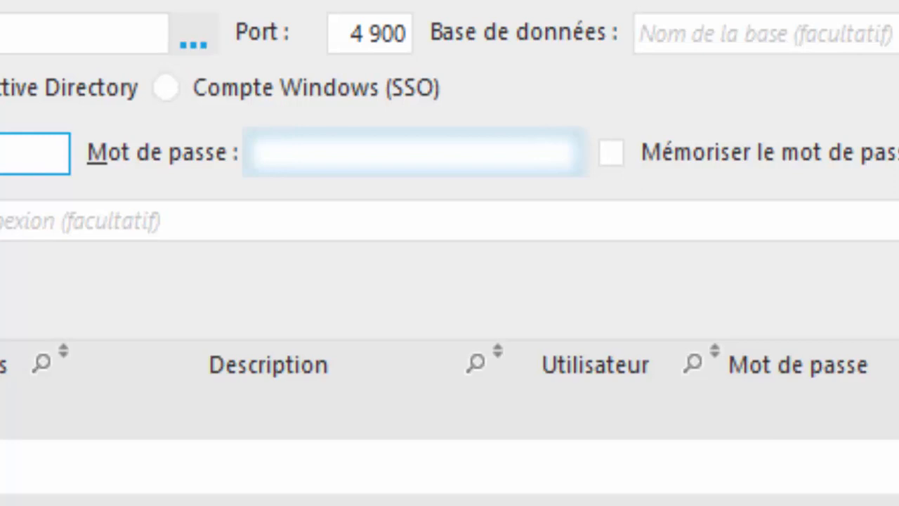
text(••••••••)
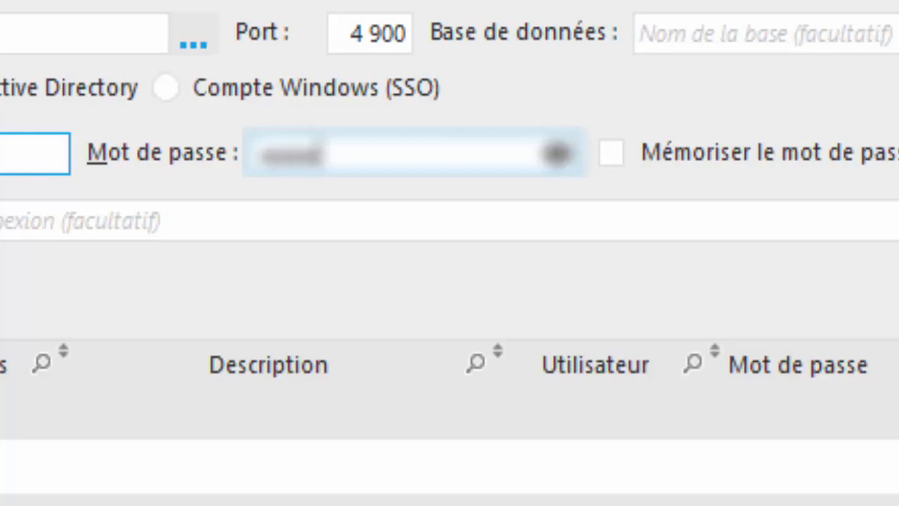
text(•••)
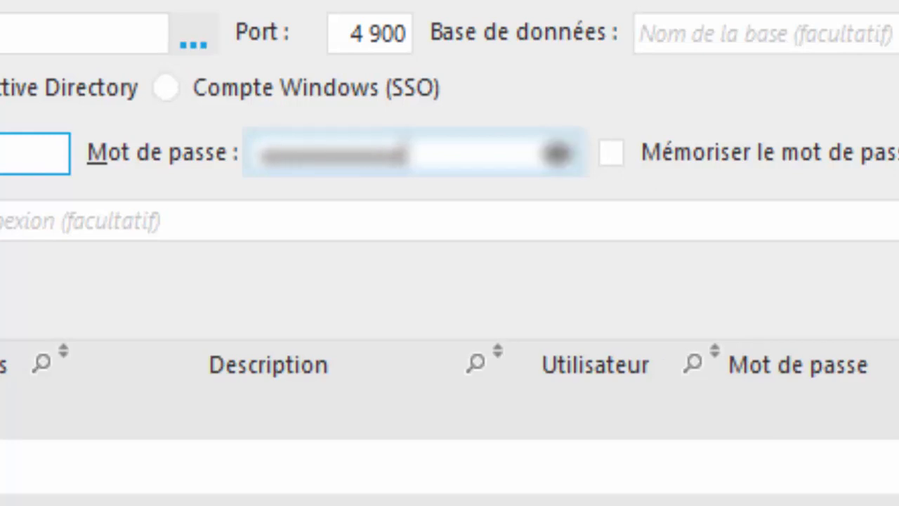
click(559, 160)
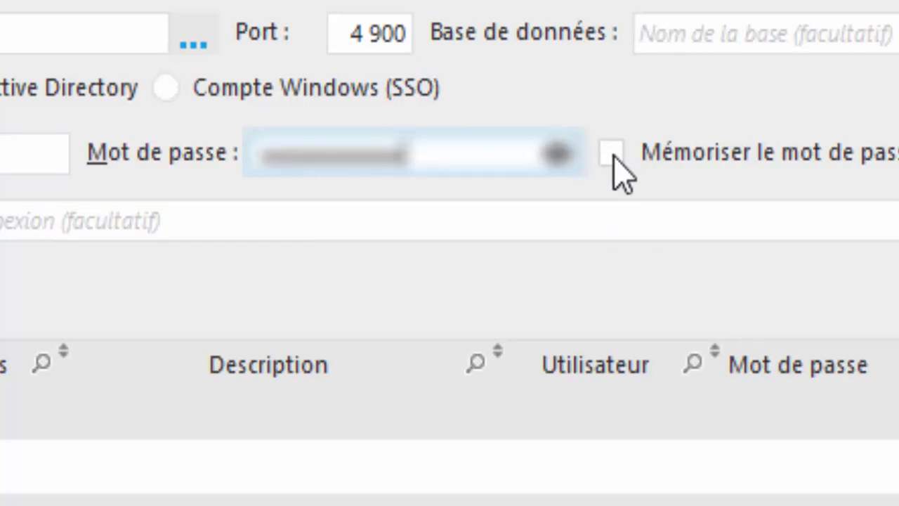
click(613, 156)
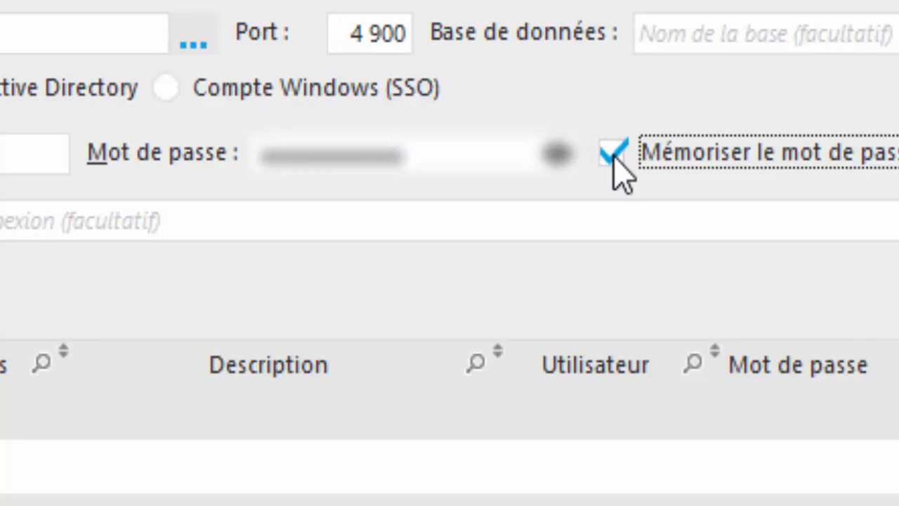
click(613, 157)
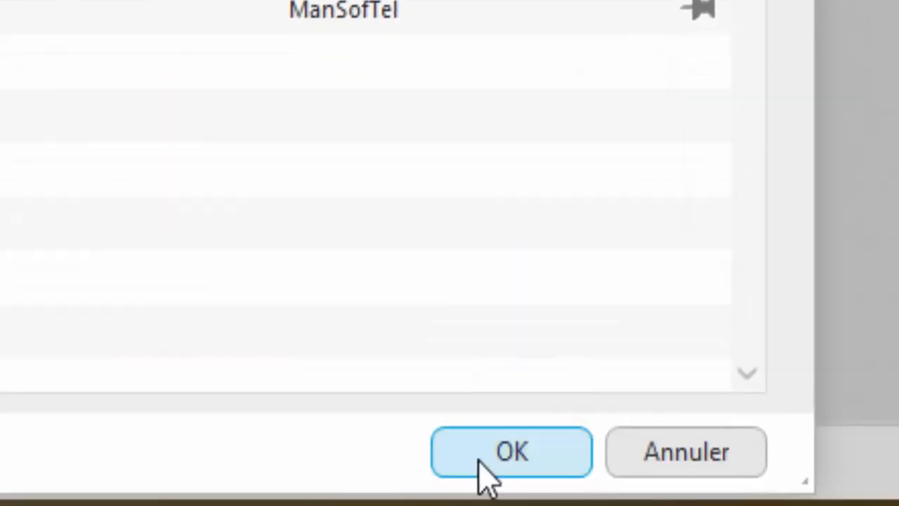
click(479, 460)
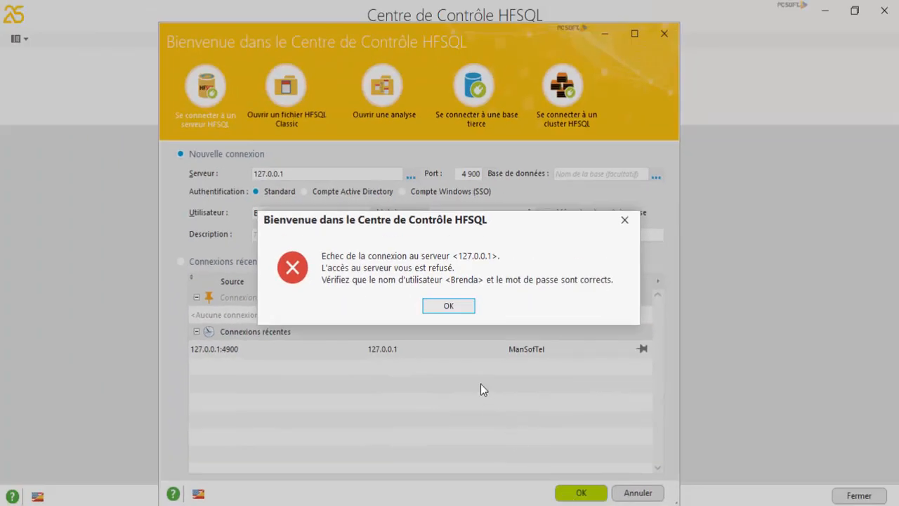
Step: Dismiss the failure, switch to Connexions récentes, and clear the select-a-connection warning
click(456, 313)
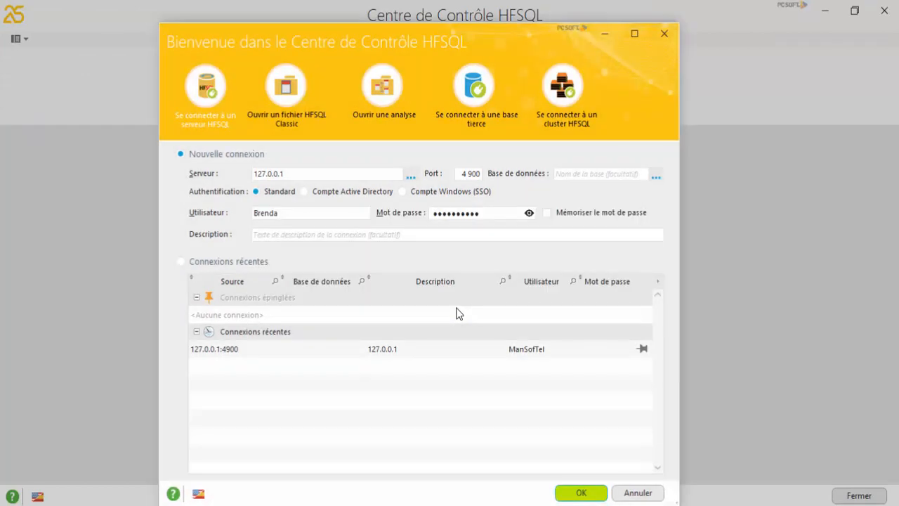
click(295, 217)
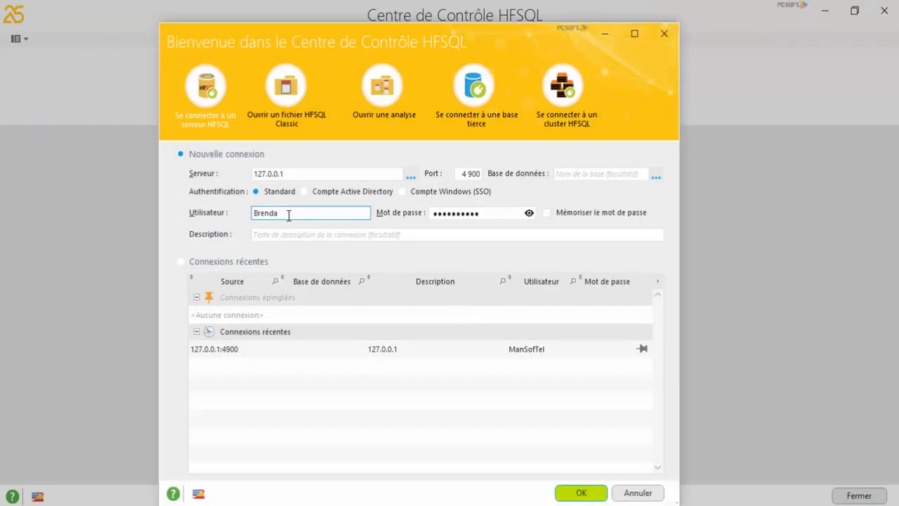
click(220, 264)
click(220, 264)
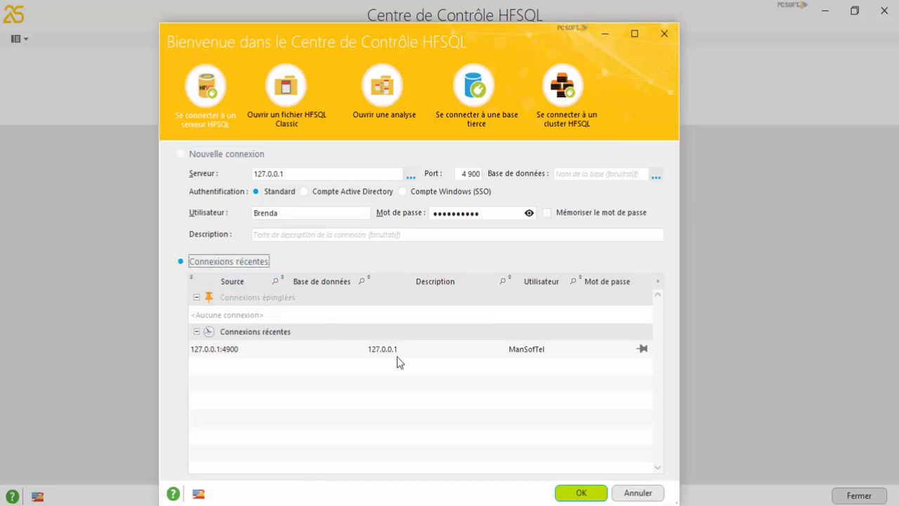
click(585, 496)
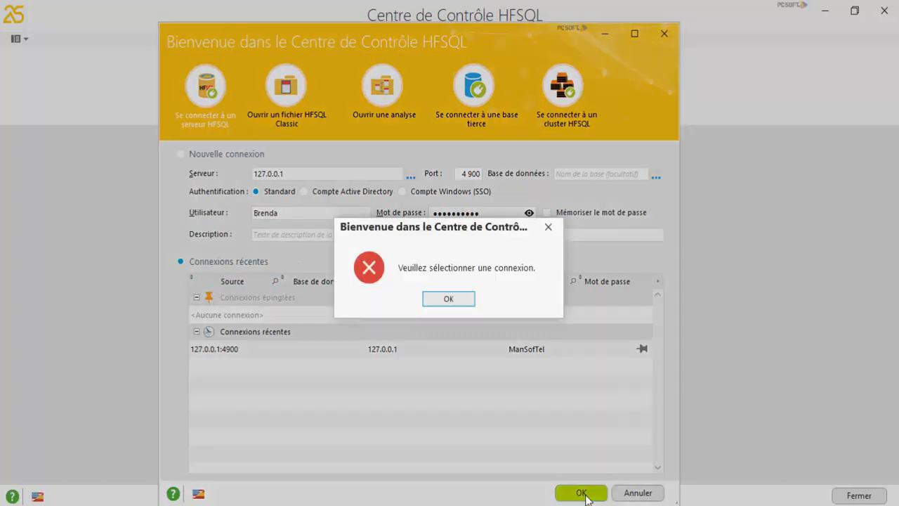
click(448, 299)
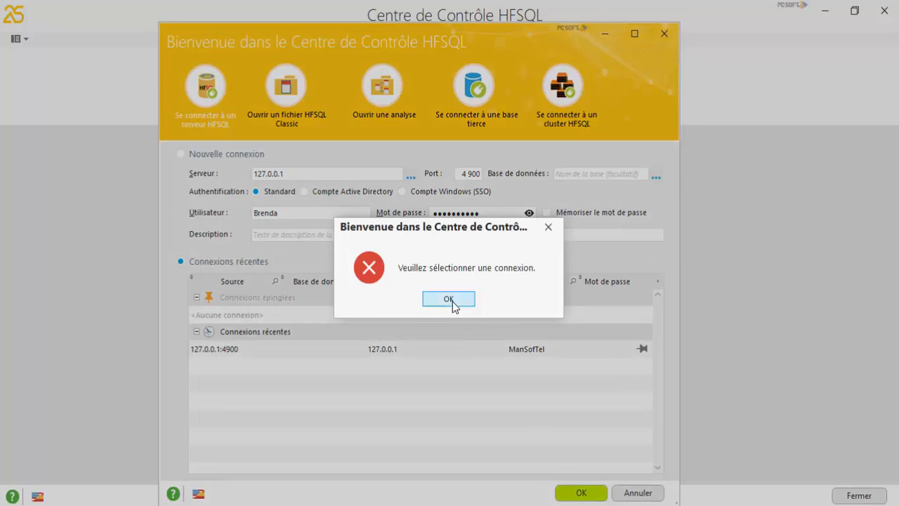
Step: Log in through the saved 127.0.0.1:4900 super-user connection with its password, then dismiss the refusal
double_click(251, 351)
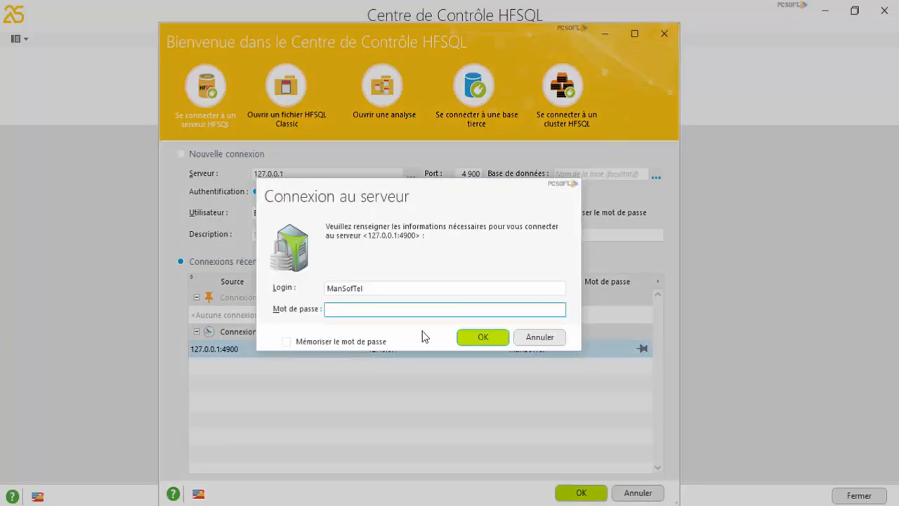
text(••••••••••)
key(Return)
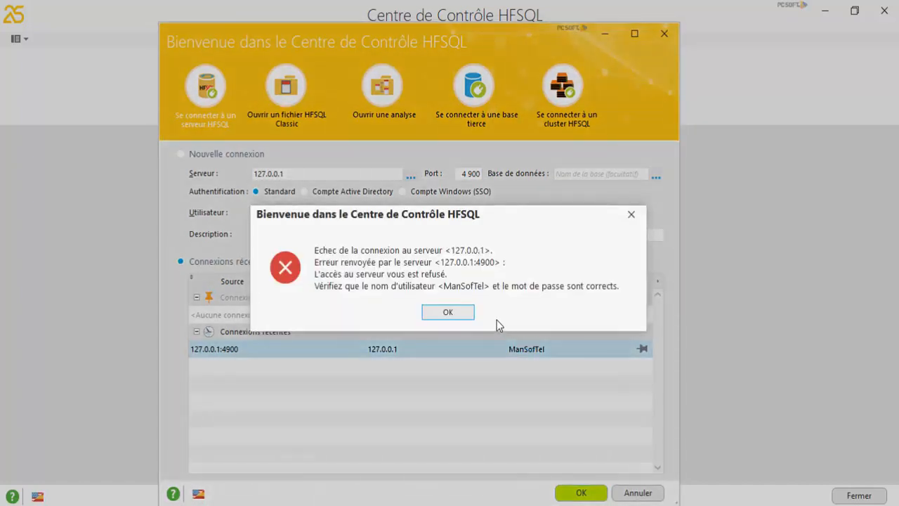
click(448, 313)
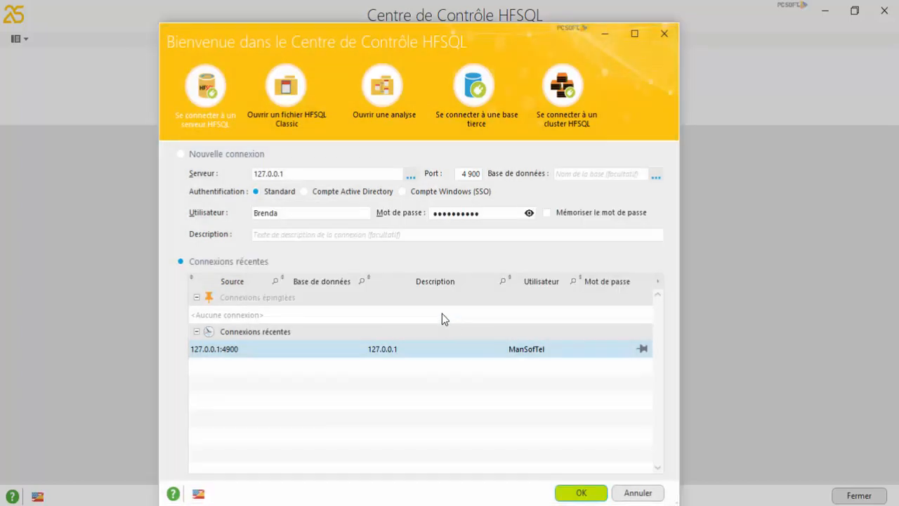
Step: Retry the connection with the current user name and dismiss the access-refused message
double_click(266, 216)
click(264, 214)
click(572, 494)
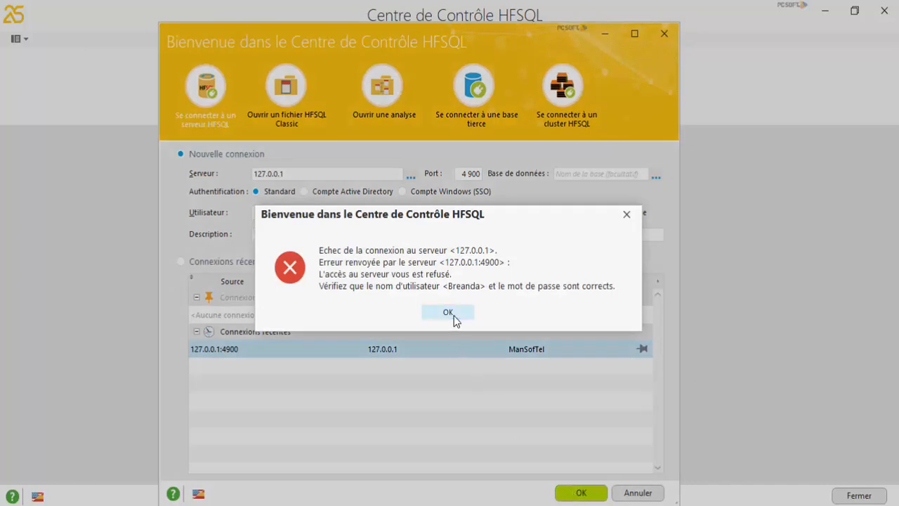
click(453, 313)
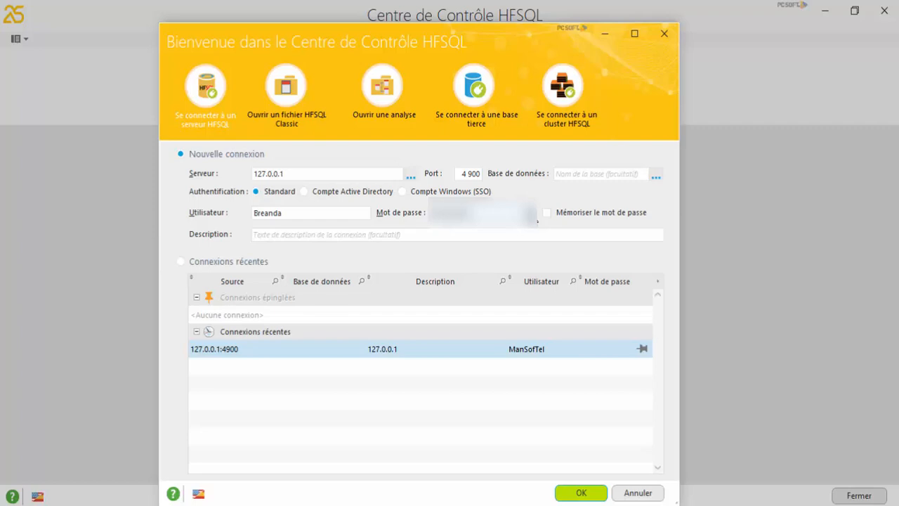
Step: Retype the user name starting with a capital letter and retry the connection
click(286, 212)
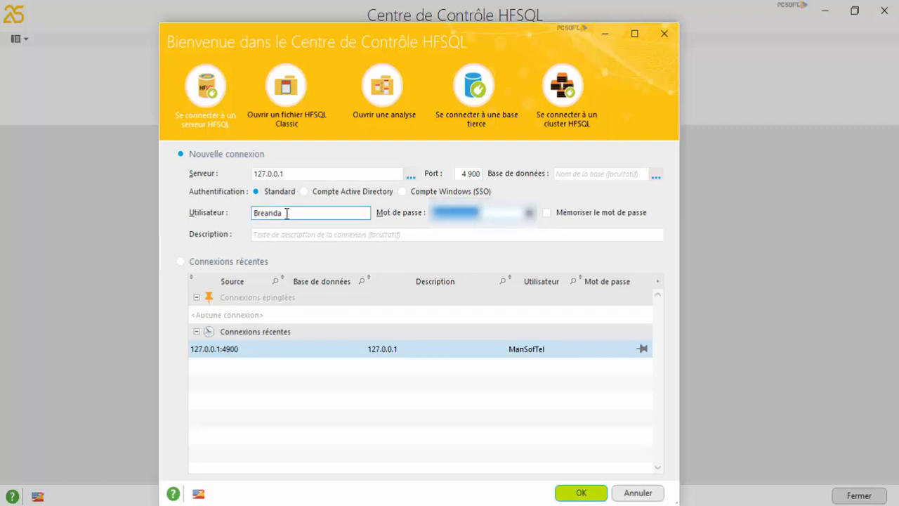
double_click(287, 213)
text(br)
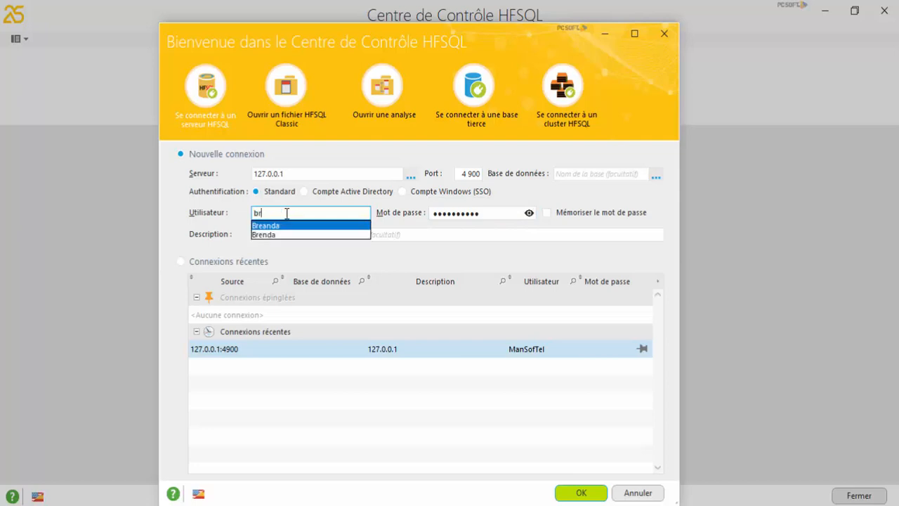
text(eanda)
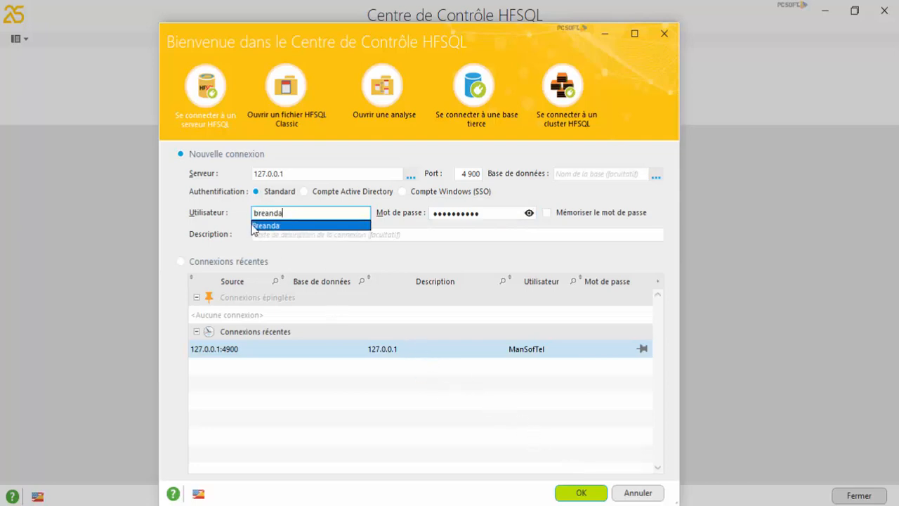
click(259, 214)
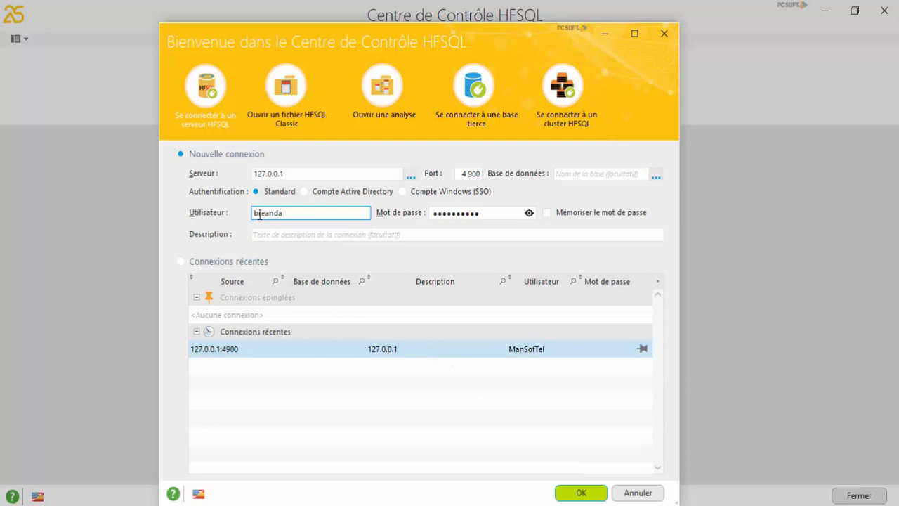
key(BackSpace)
text(B)
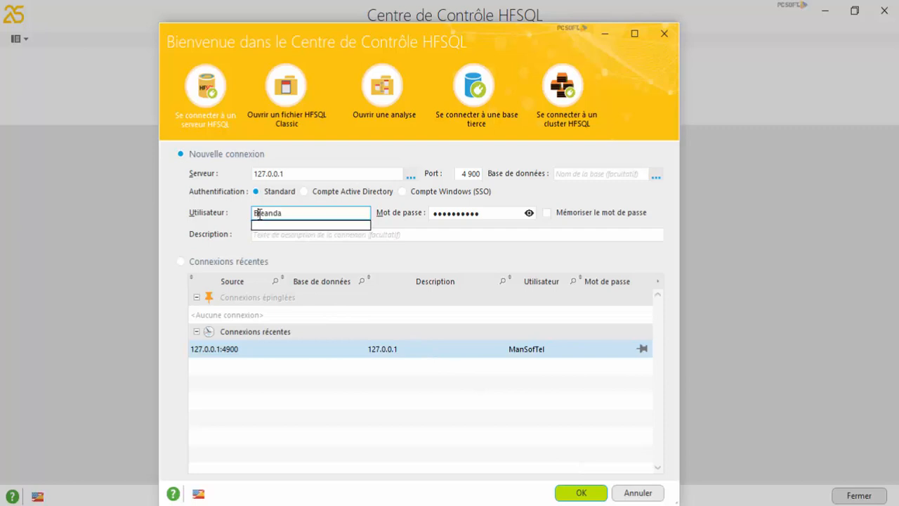
click(588, 492)
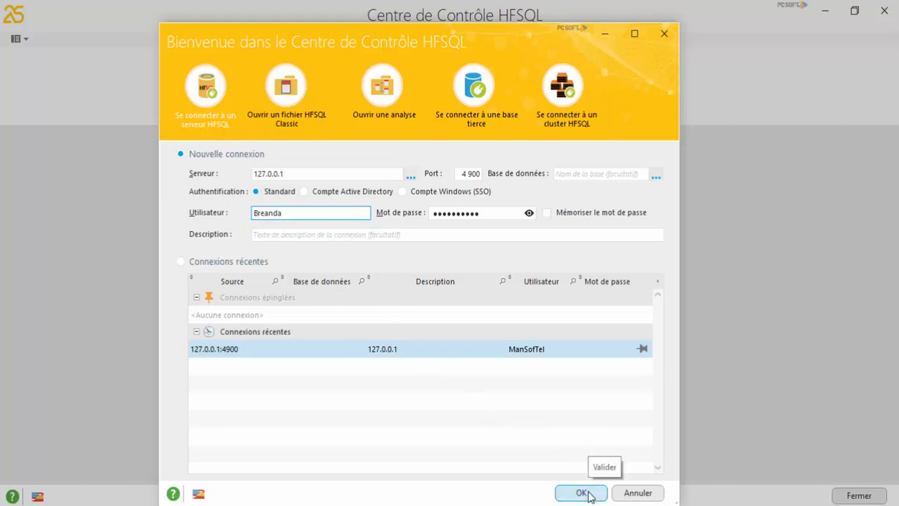
click(588, 493)
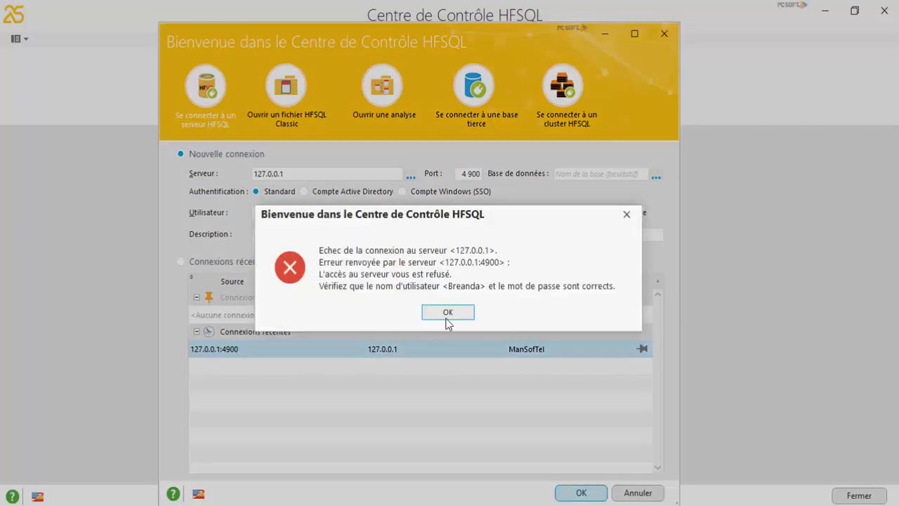
Step: Change the user name's first letter back to lowercase and retry the connection
click(449, 313)
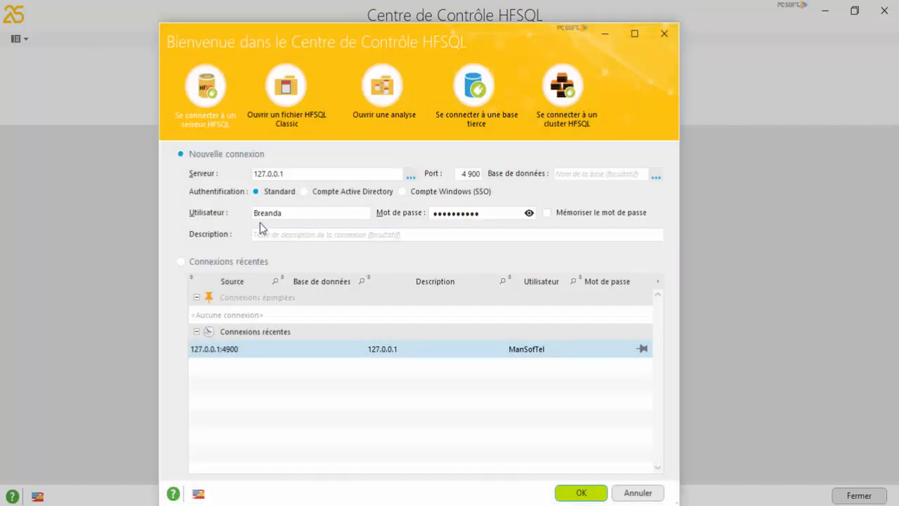
click(258, 214)
double_click(259, 213)
click(258, 213)
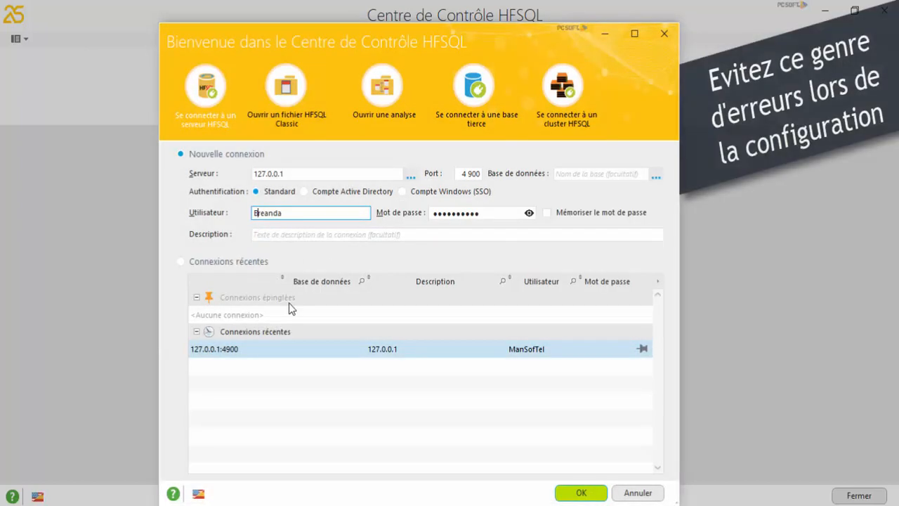
key(BackSpace)
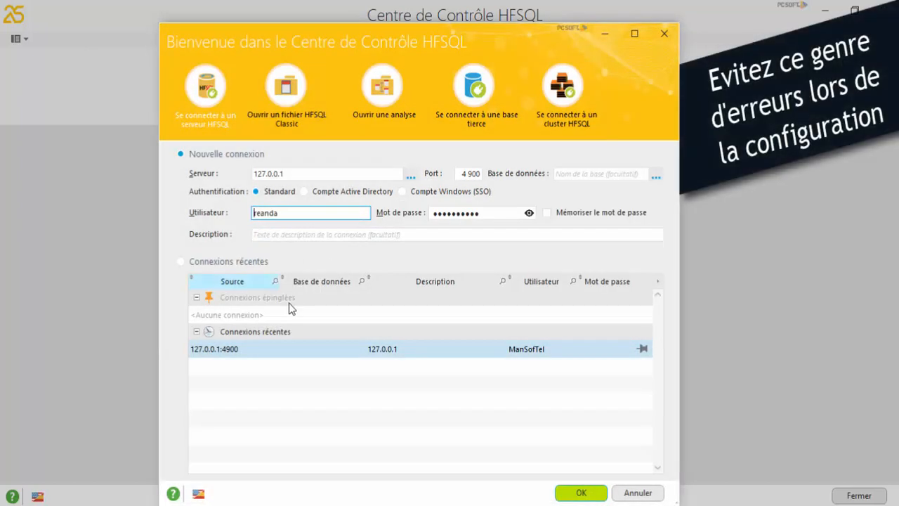
text(b)
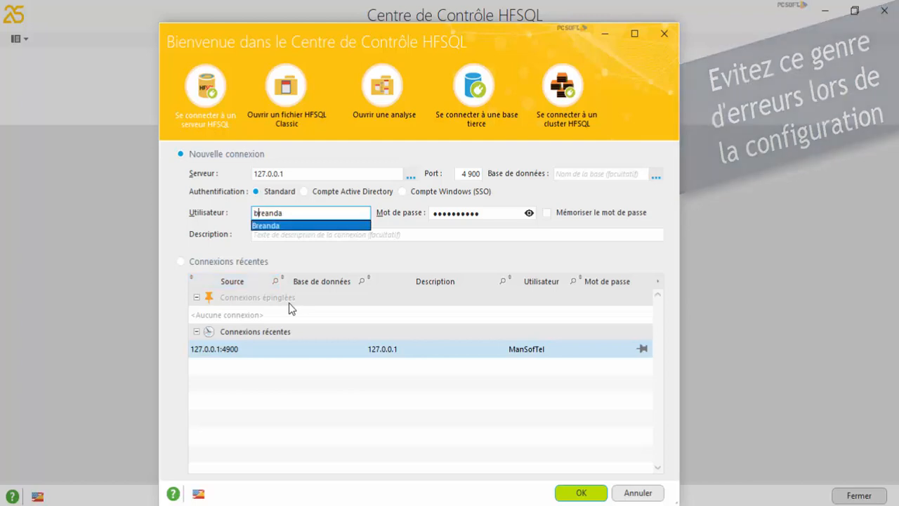
click(582, 495)
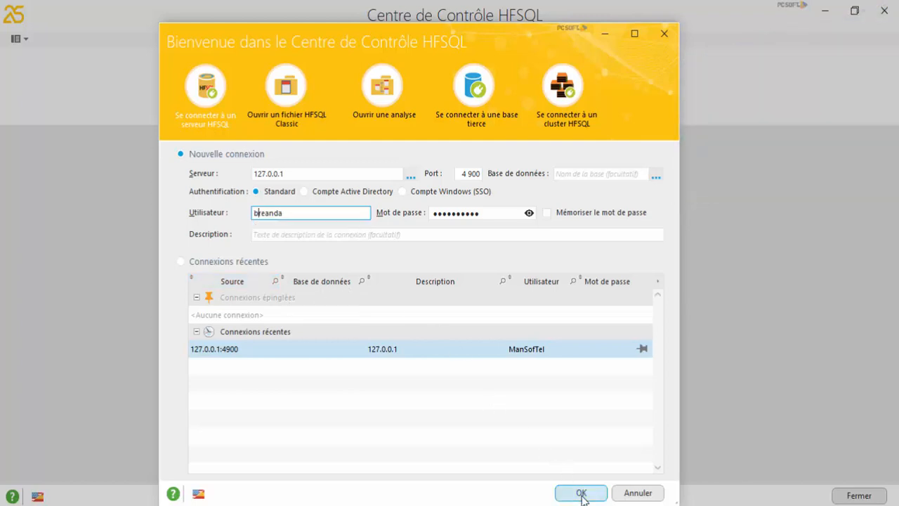
click(581, 493)
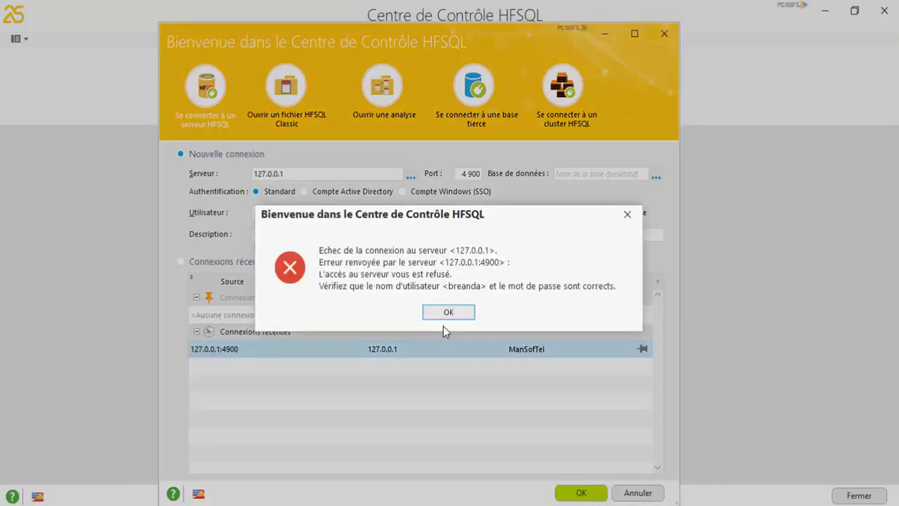
Step: After the refusal, open the recent 127.0.0.1 super-user connection and type its password
click(439, 314)
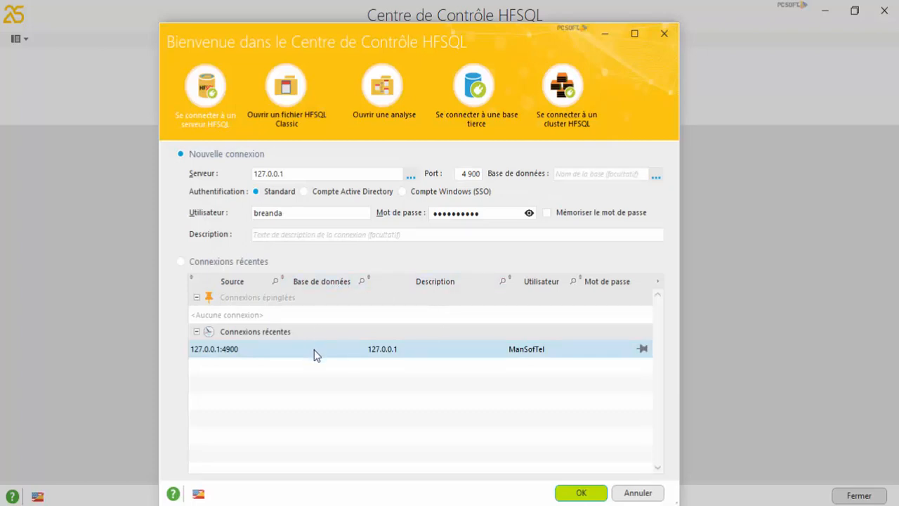
click(236, 263)
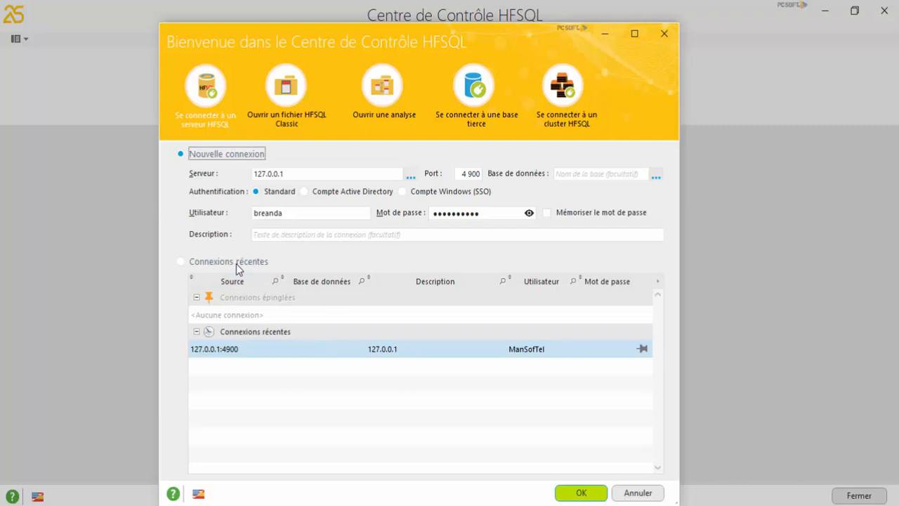
double_click(320, 350)
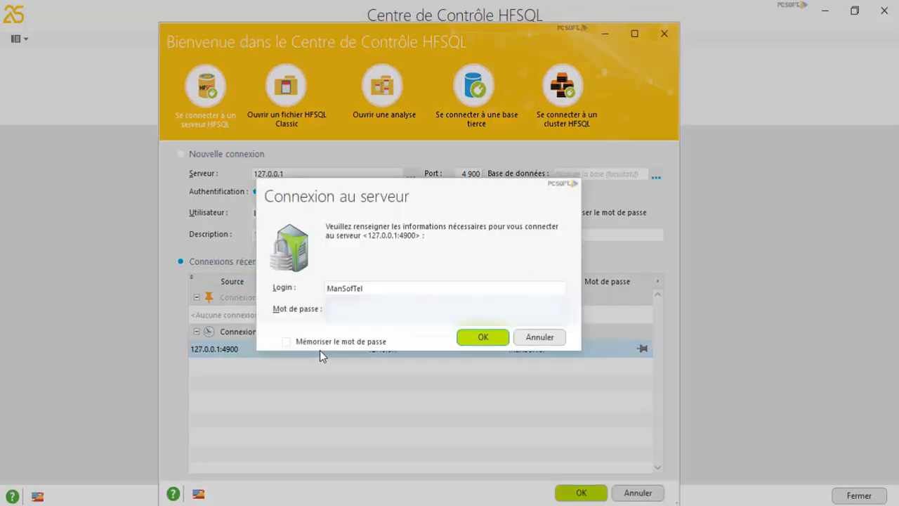
text(******)
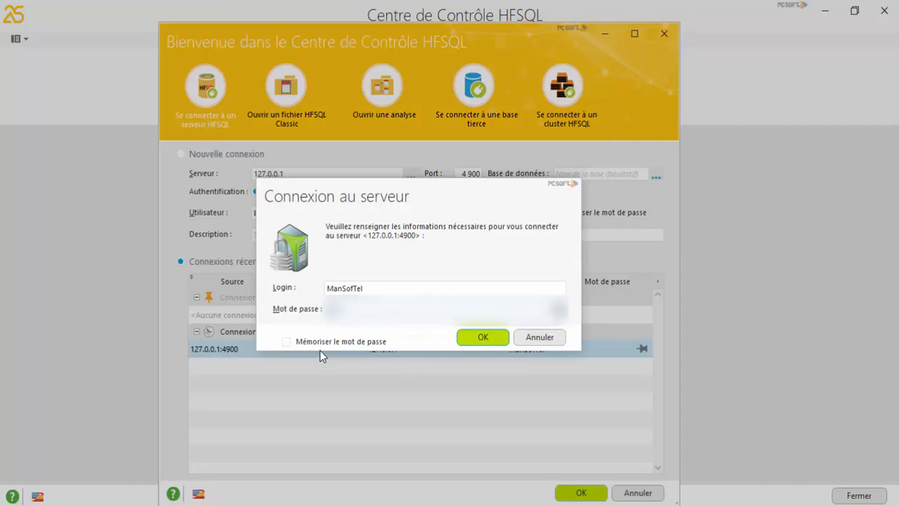
text(*)
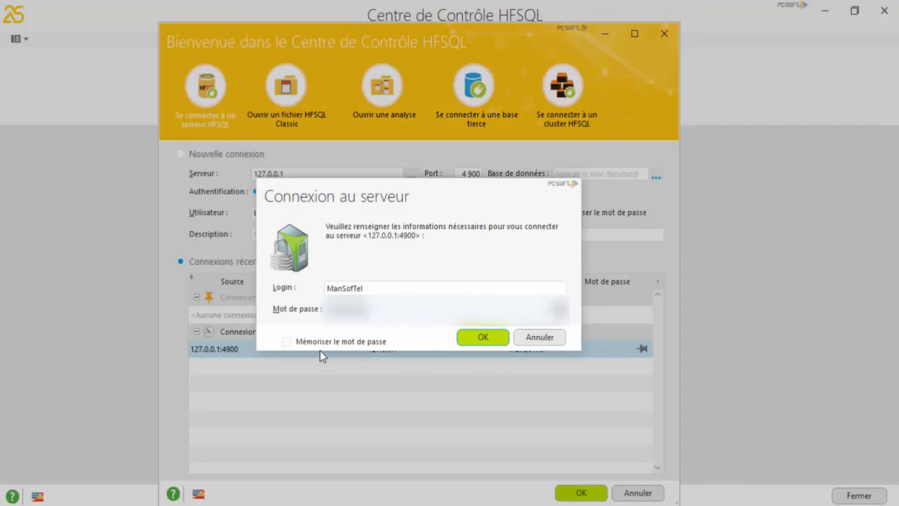
Step: Submit the super-user password and dismiss the resulting access-refused error
key(Return)
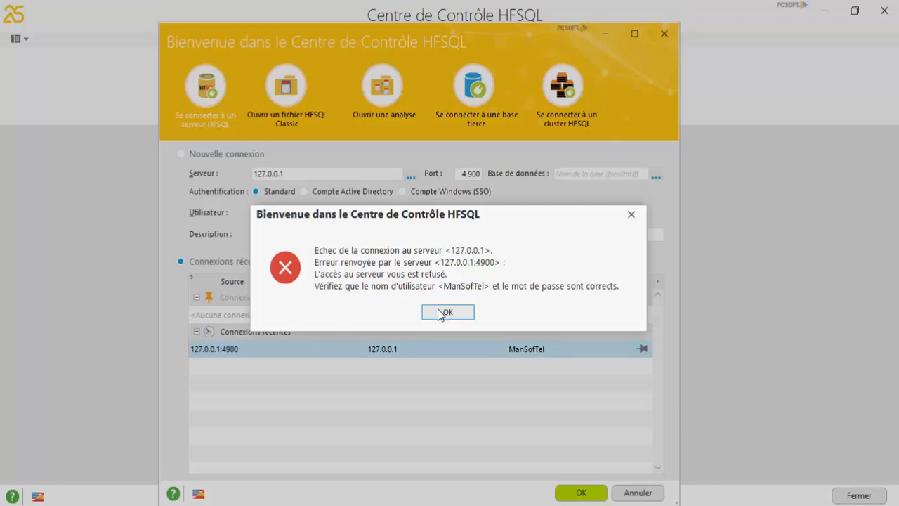
click(440, 314)
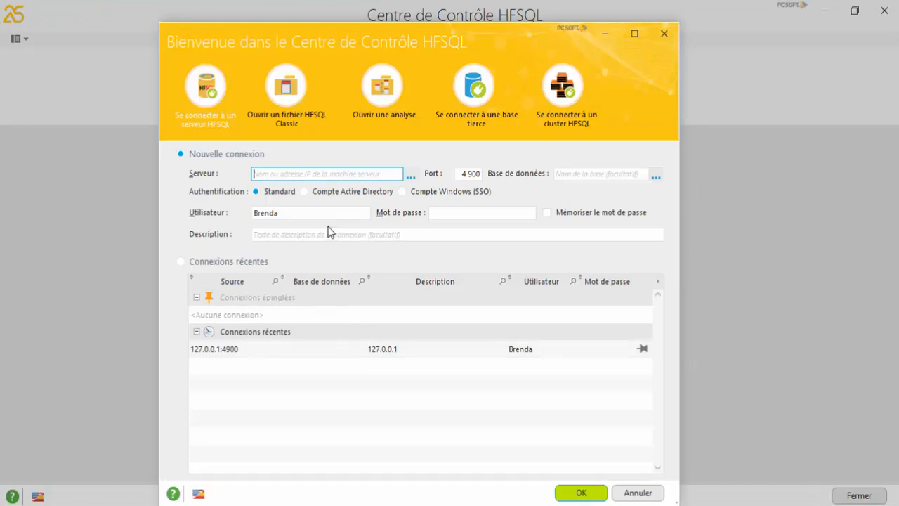
Step: Connect to server 127.0.0.1 with the user name chosen from the suggestions and its password
click(289, 213)
key(BackSpace)
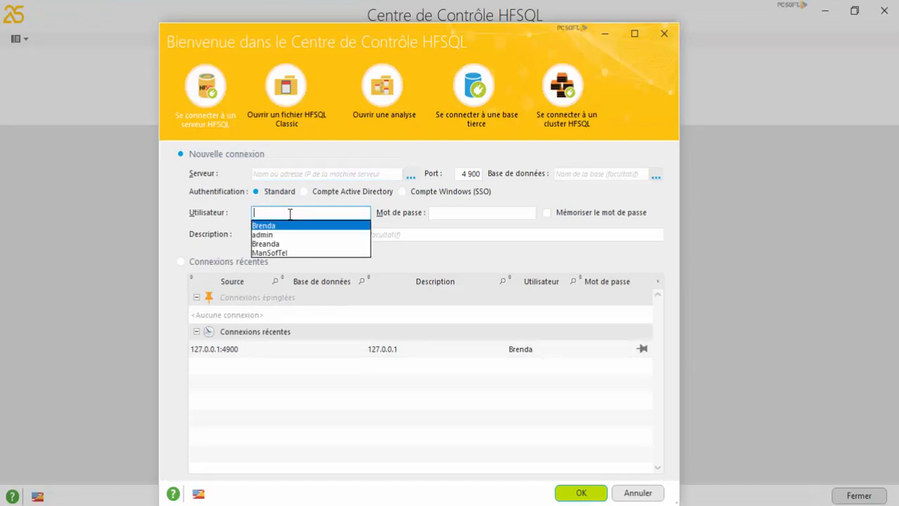
click(307, 175)
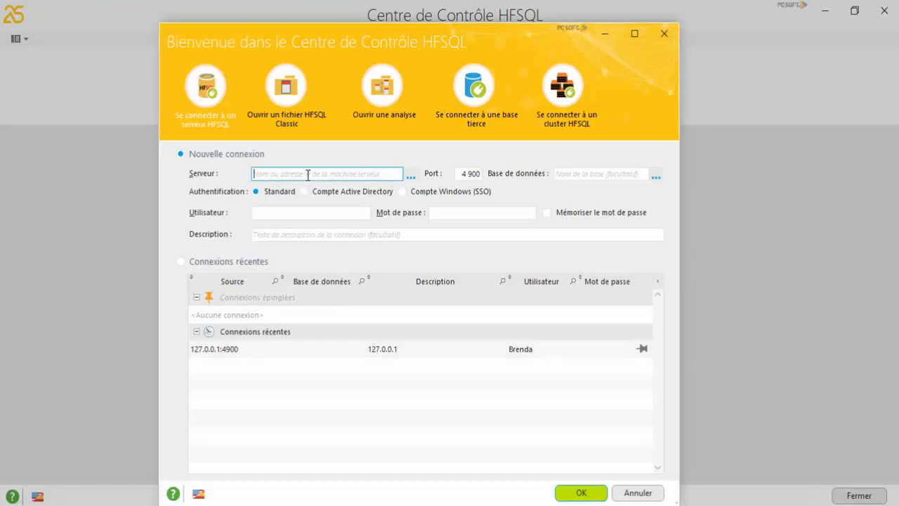
text(127)
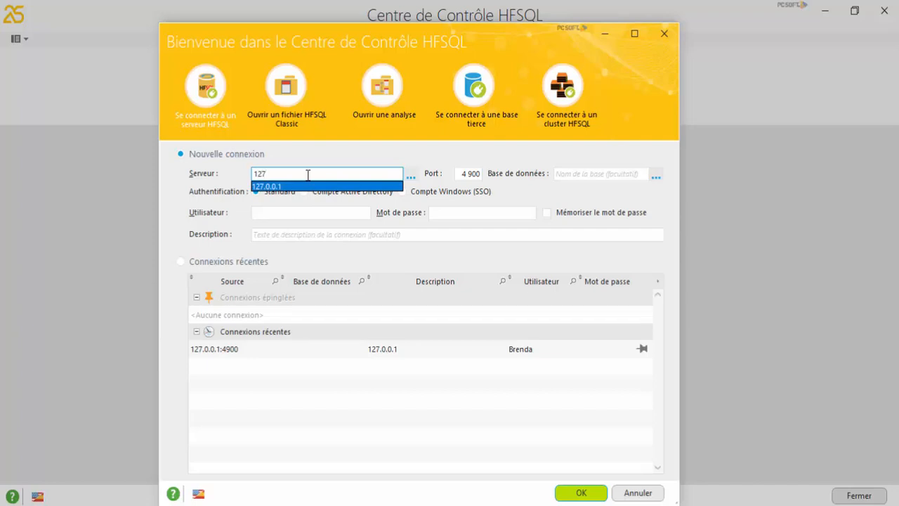
key(Return)
click(305, 213)
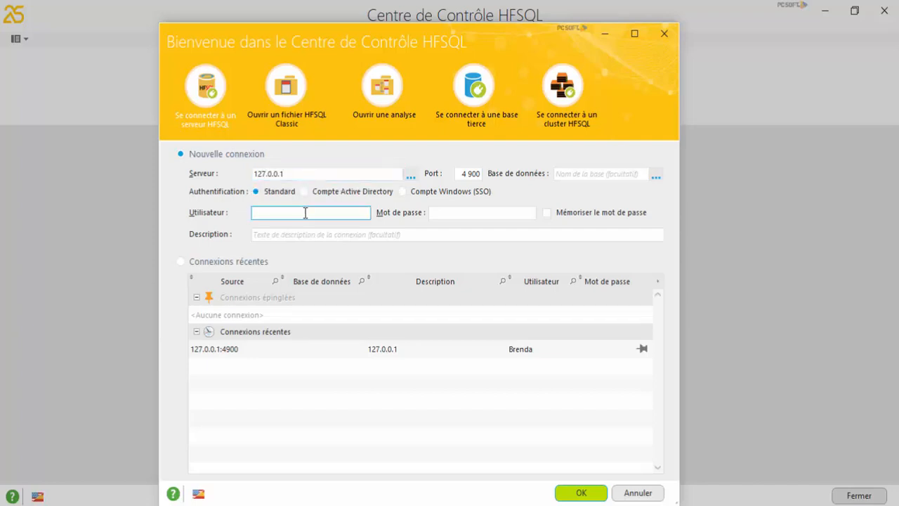
text(Br)
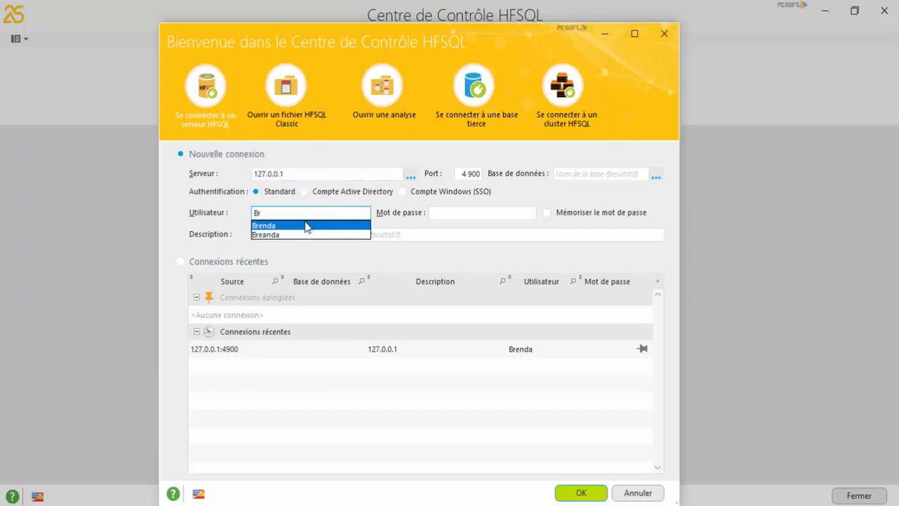
click(305, 226)
click(447, 213)
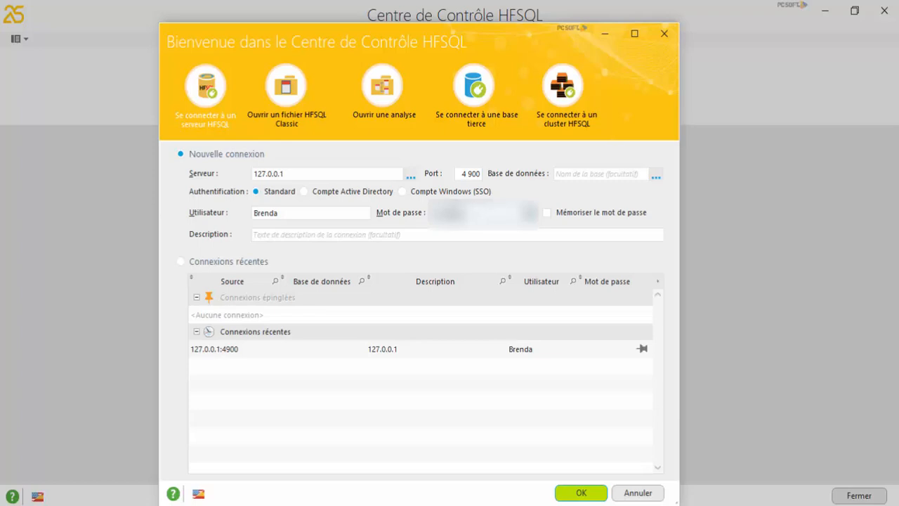
text(••••)
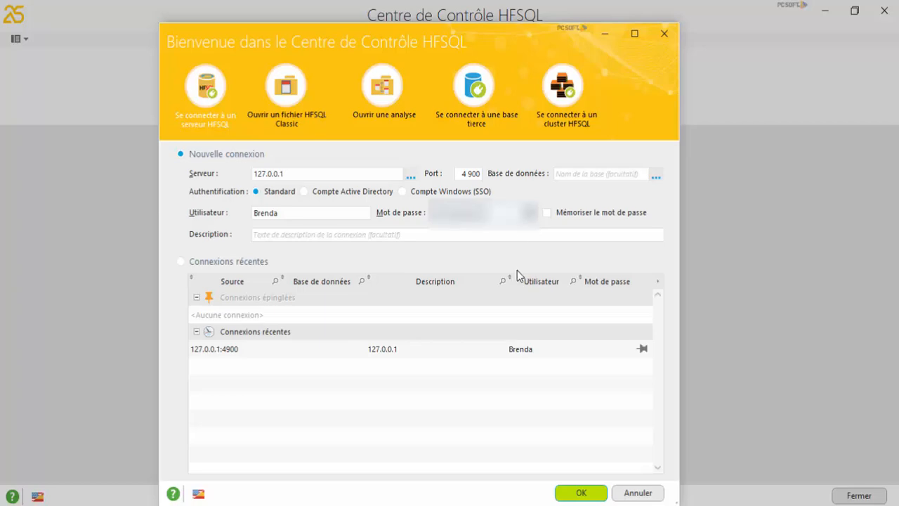
click(580, 493)
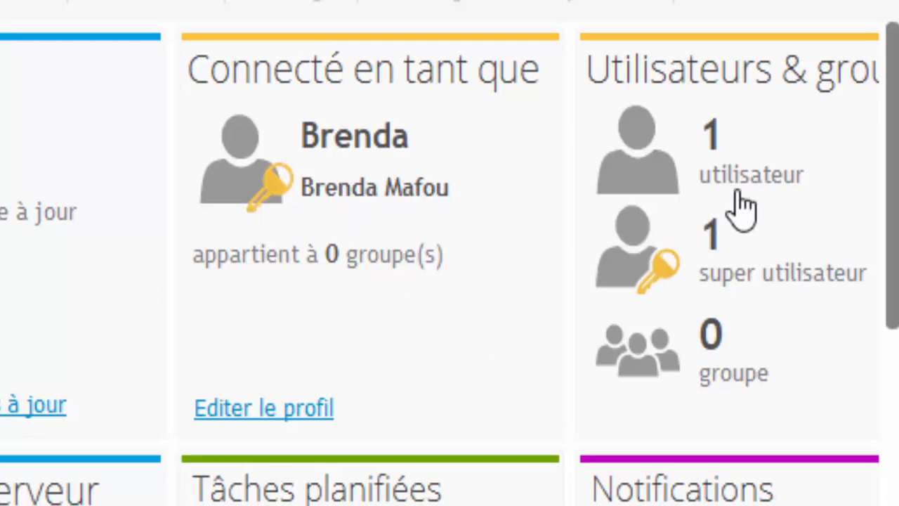
Step: Show the server's super users, then choose Nouveau from the Utilisateurs dropdown
click(765, 275)
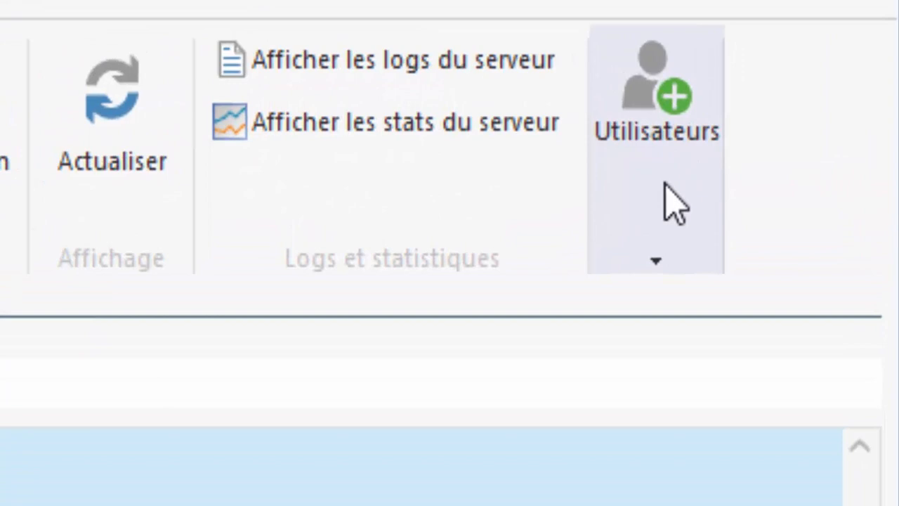
click(665, 181)
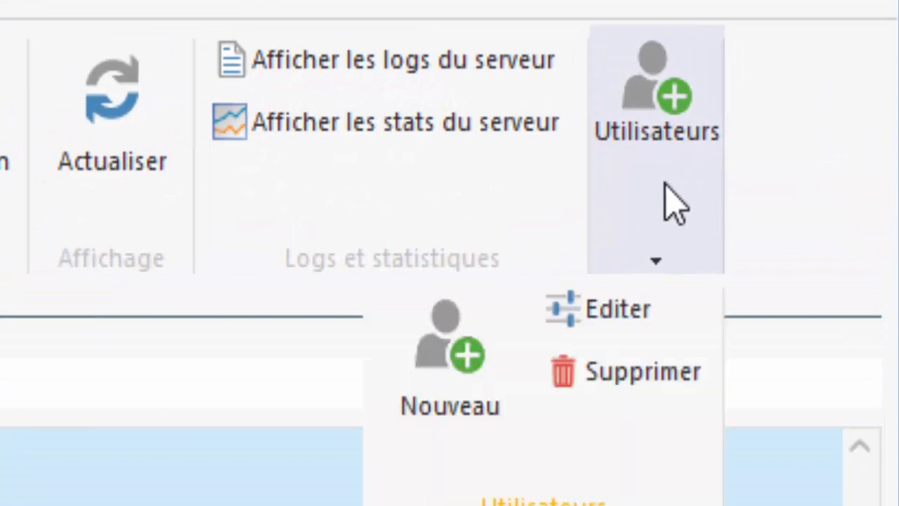
click(449, 367)
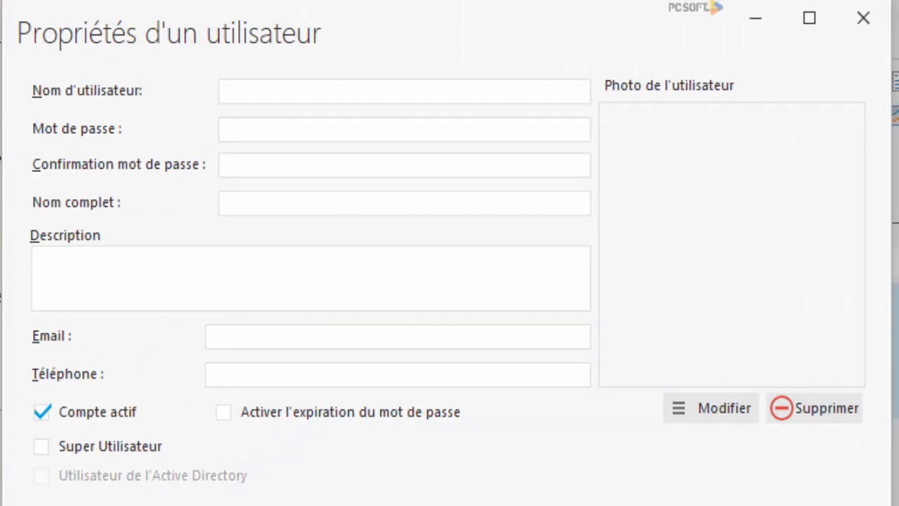
Step: Name the new user ManSofTel, then enter and confirm its password
click(377, 91)
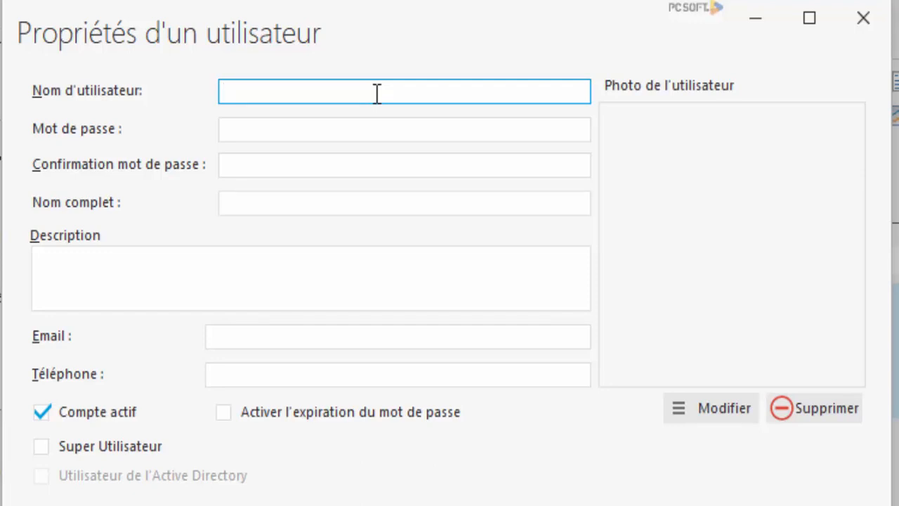
text(ManSofT)
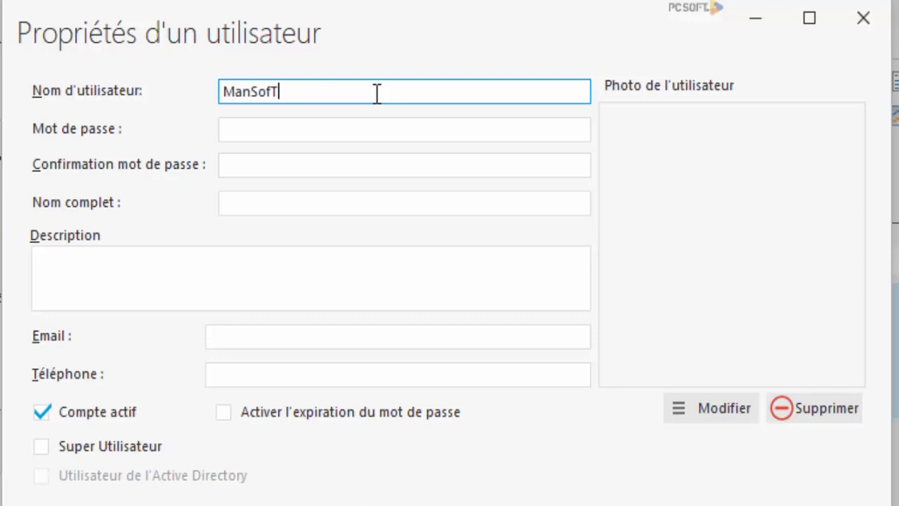
text(el)
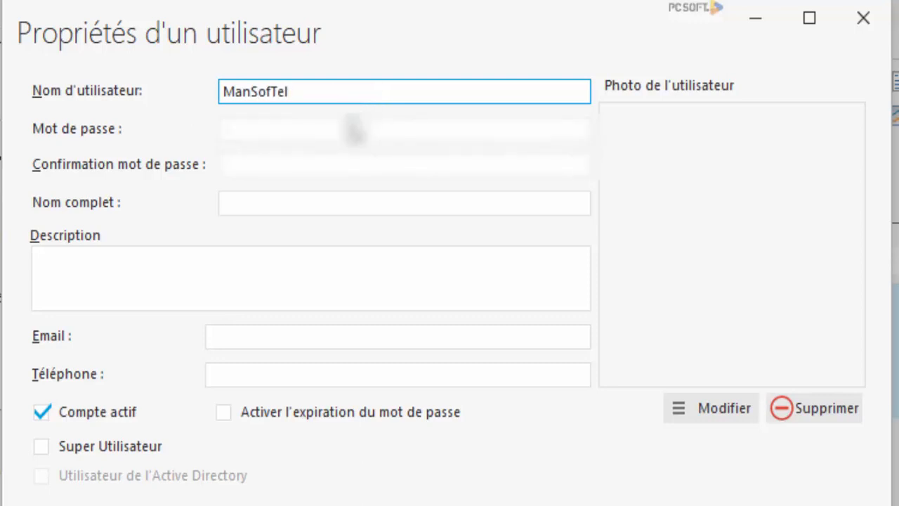
click(351, 129)
text(•••••••)
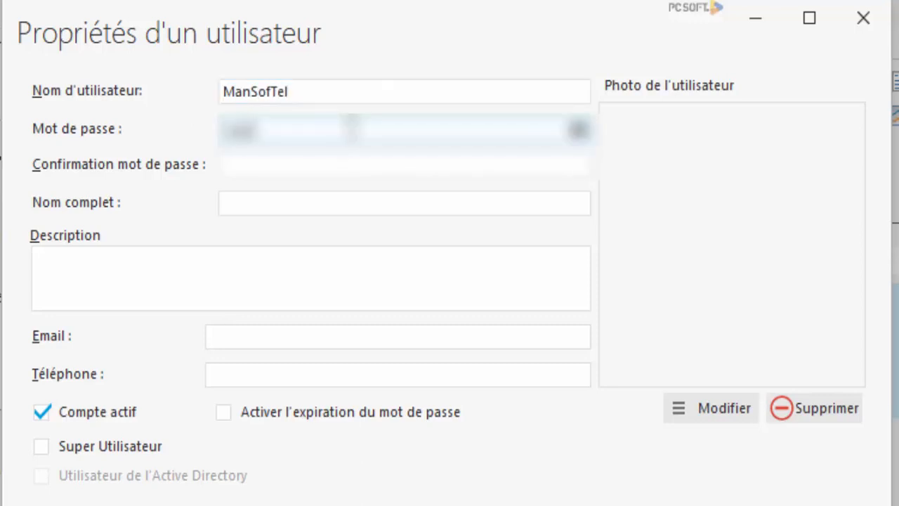
text(•••)
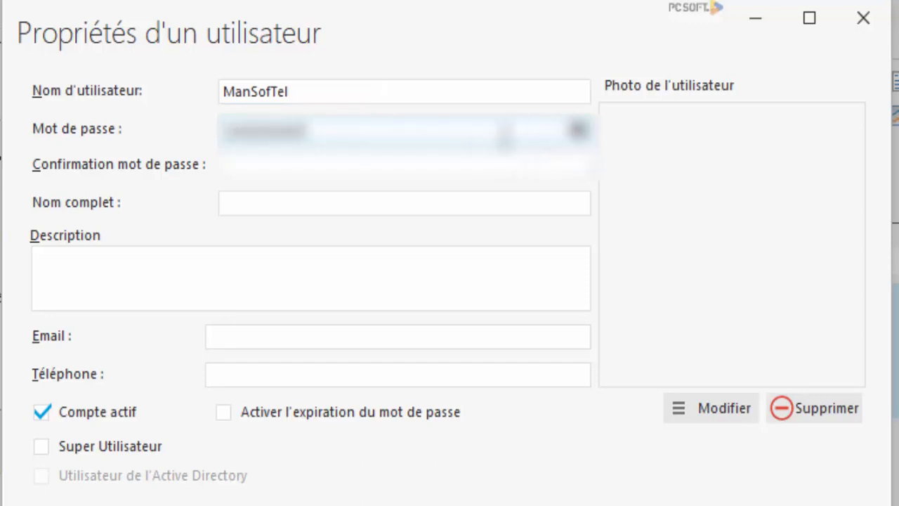
click(427, 167)
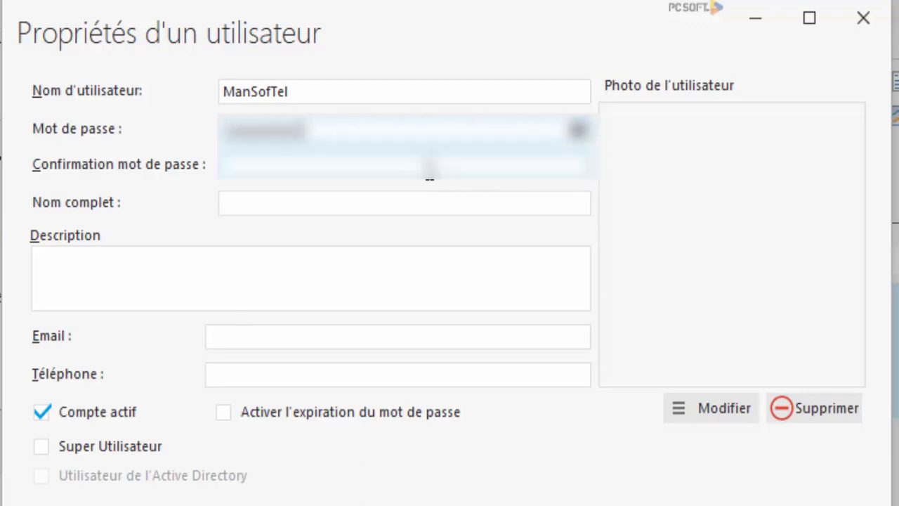
text(•••••)
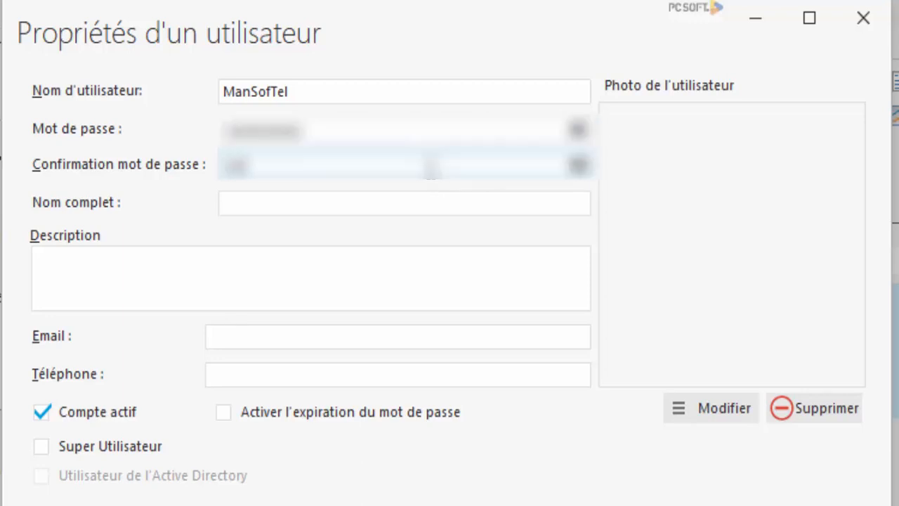
text(•••)
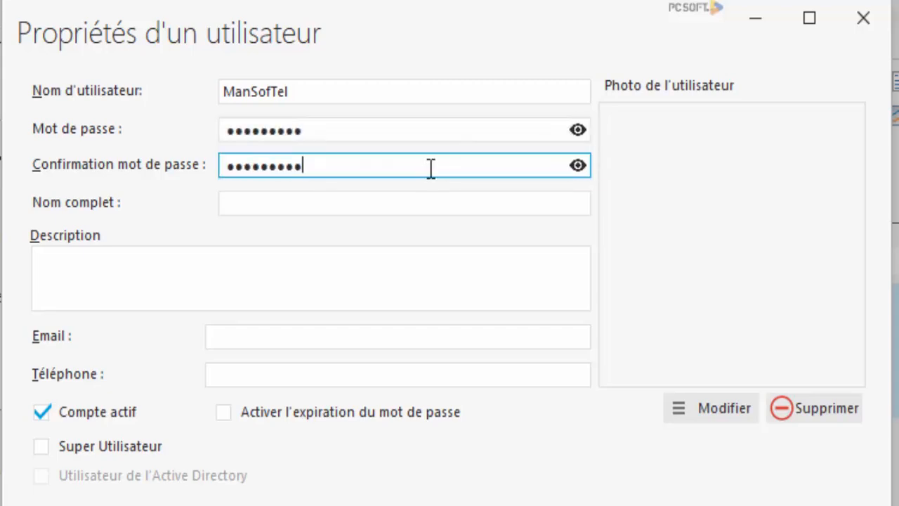
Step: Tick Super Utilisateur so the new account becomes an active super user
click(276, 267)
click(271, 337)
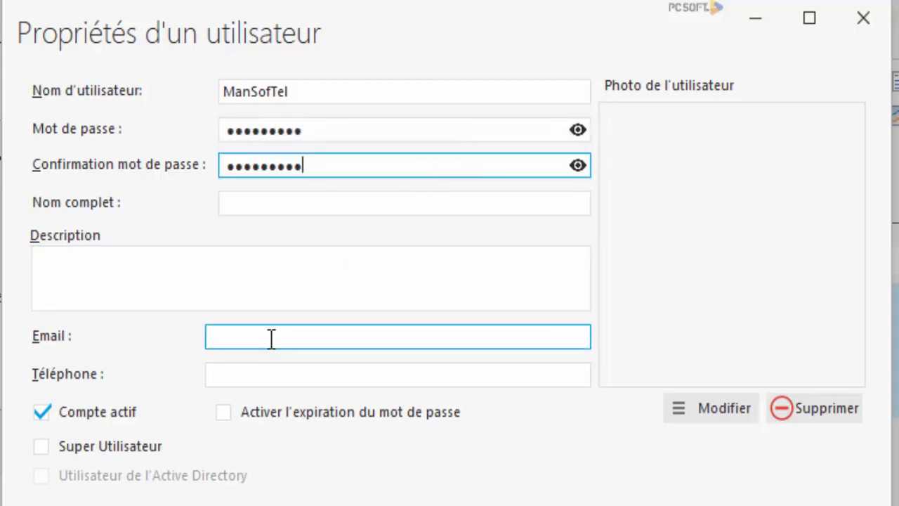
click(107, 447)
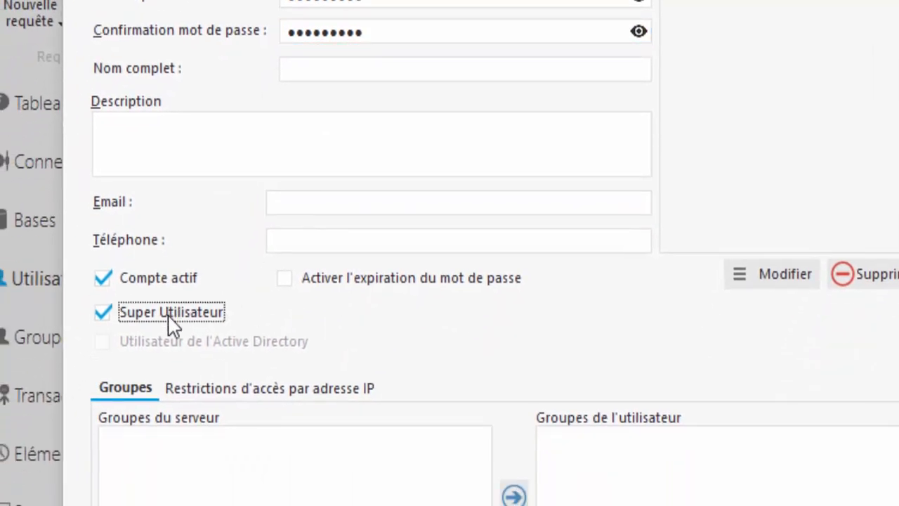
click(325, 202)
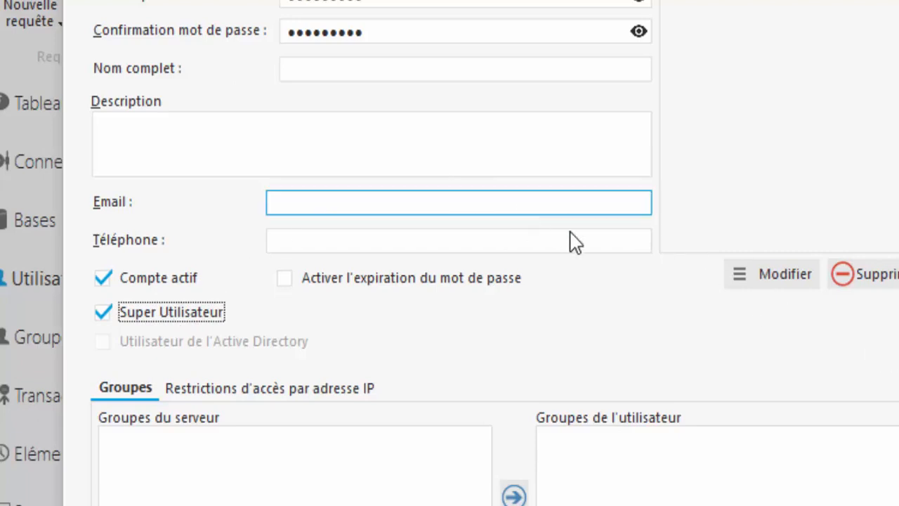
click(355, 236)
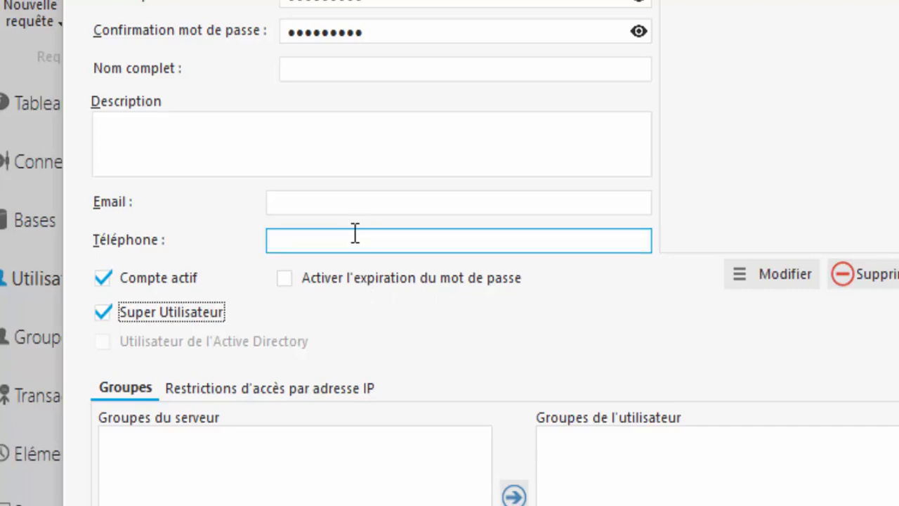
click(364, 199)
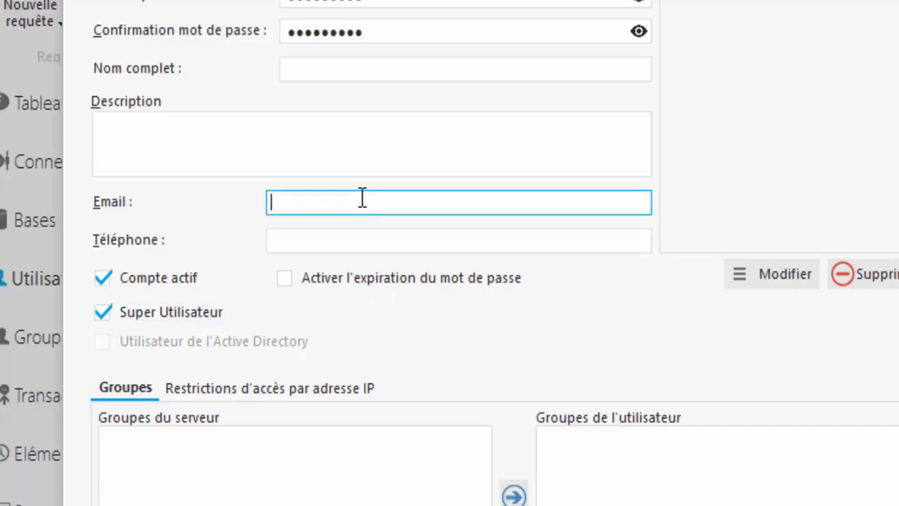
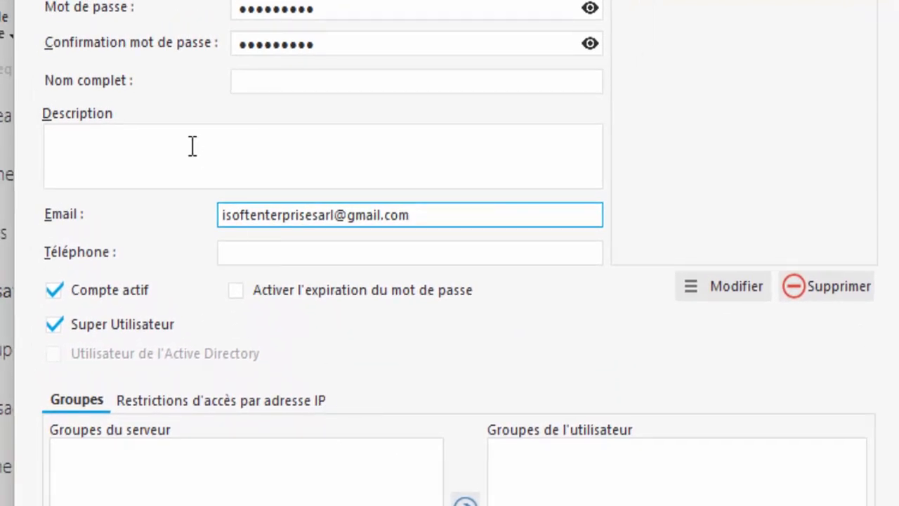
Step: Fill in the account's e-mail address and its Nom complet field, correcting typos
click(257, 83)
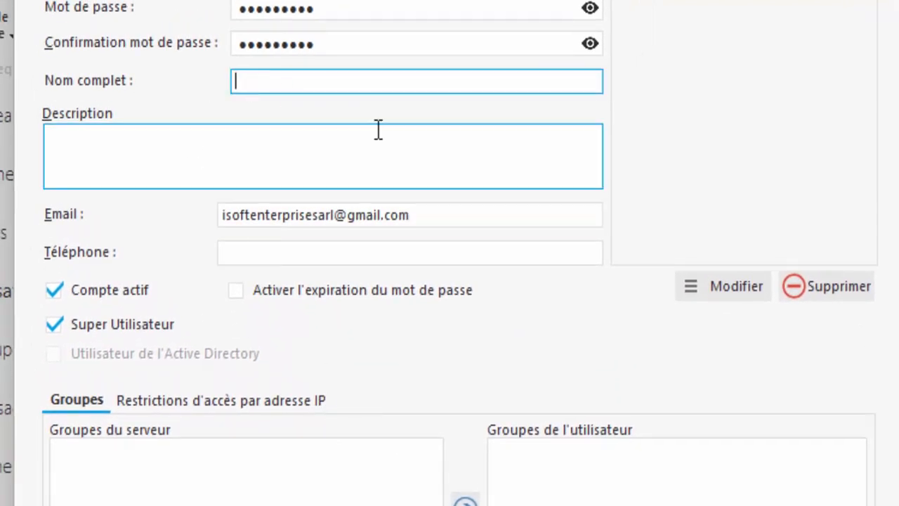
text(I-Soft Ent)
key(BackSpace)
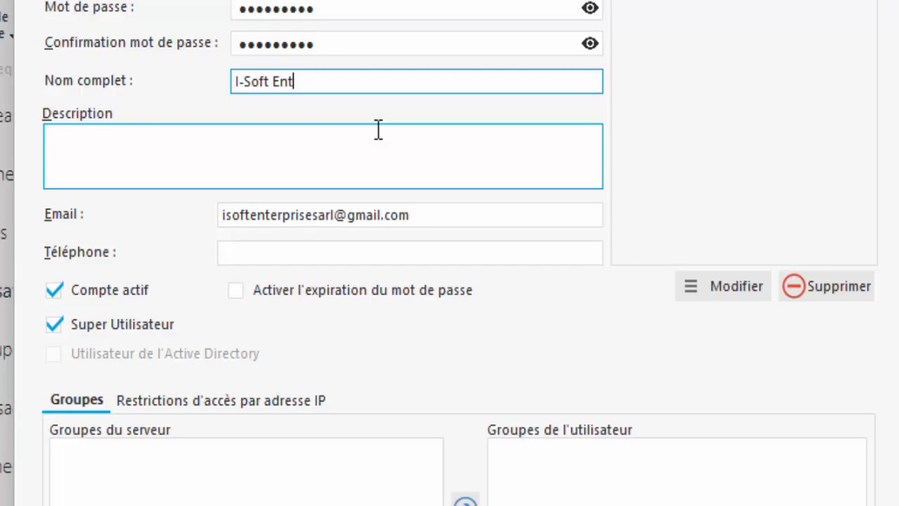
text(erprise)
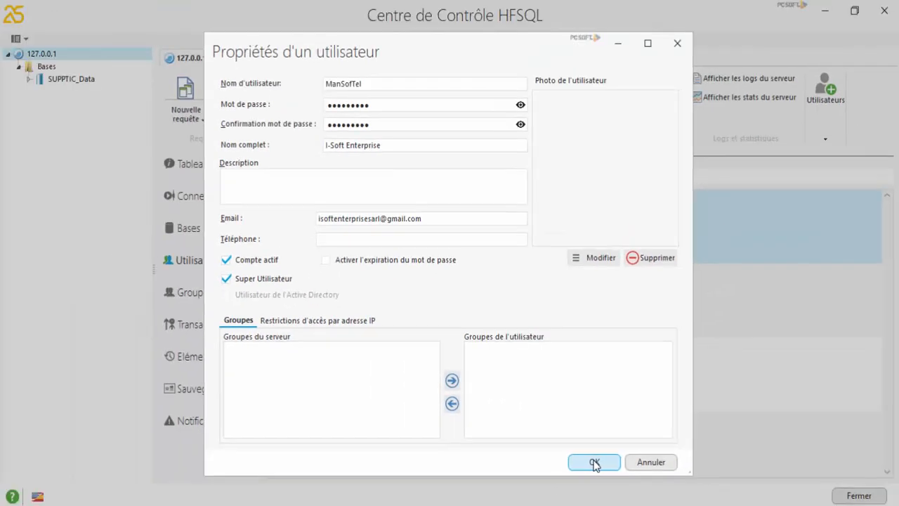
Step: Save the new super user with OK and close the server session
click(488, 392)
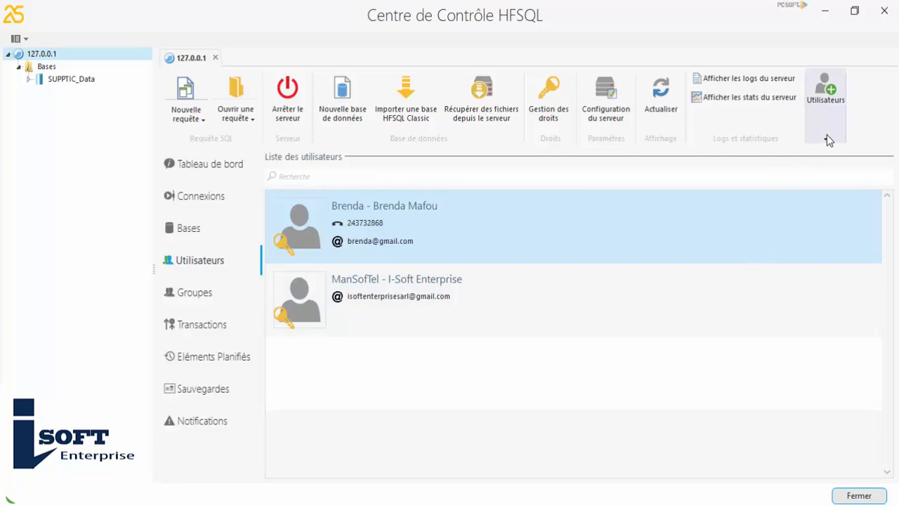
click(856, 496)
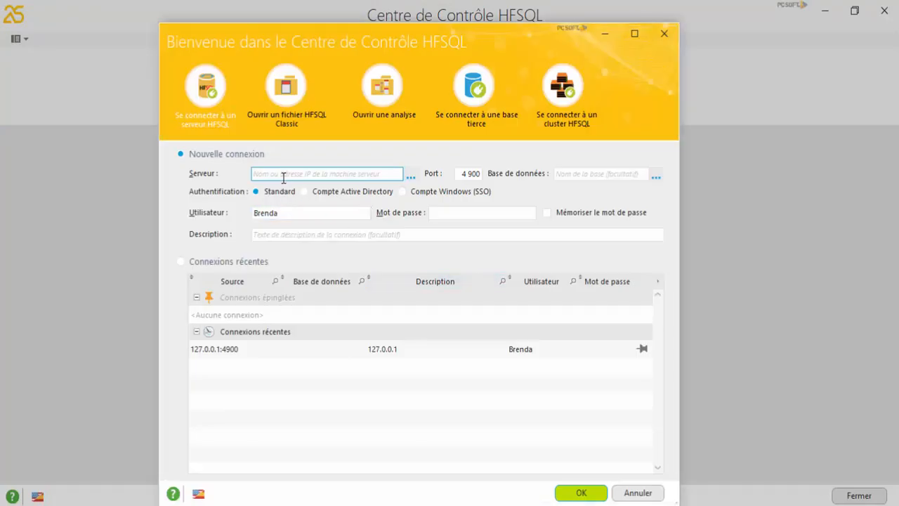
Step: Connect to server 127.0.0.1 as user ManSofTel with its password
click(283, 175)
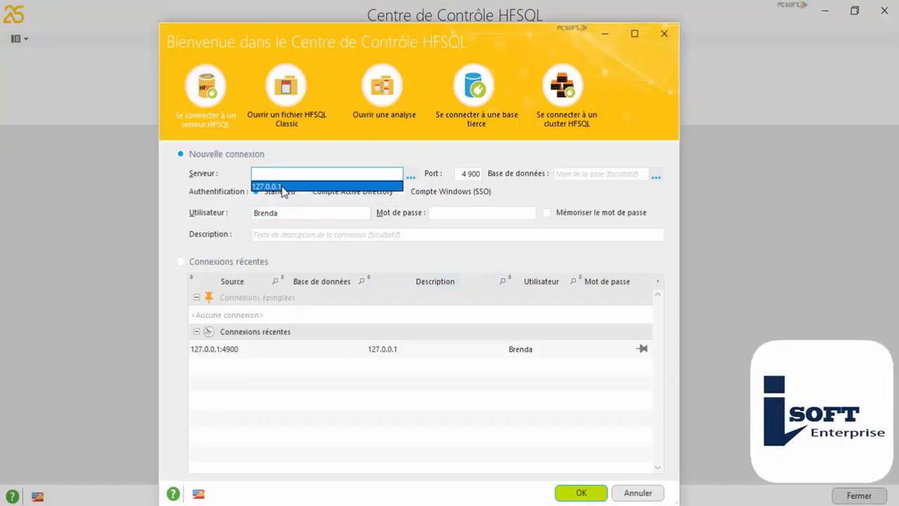
click(281, 187)
click(284, 213)
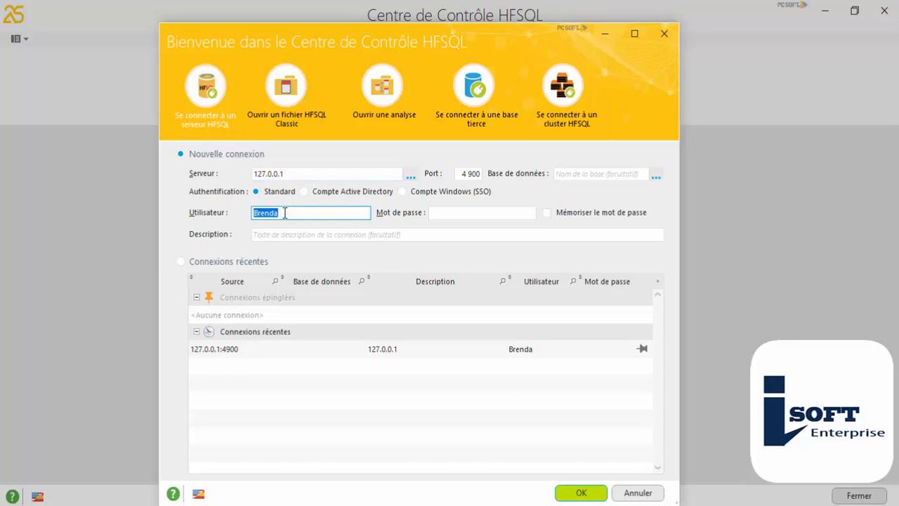
text(ManSo)
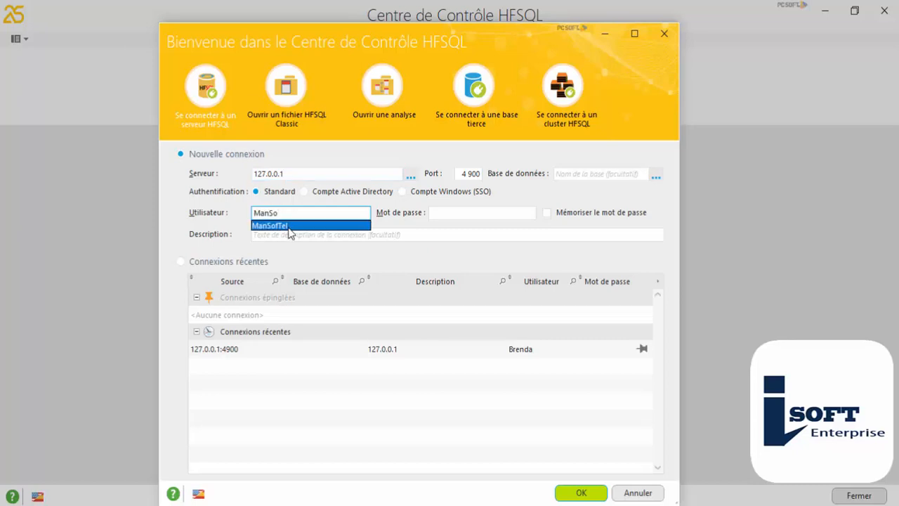
click(288, 226)
click(454, 212)
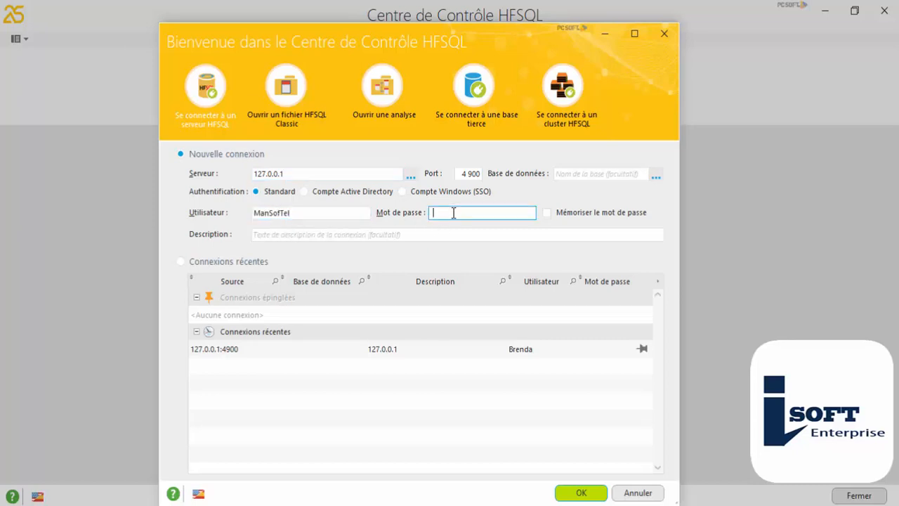
text(•••••••••)
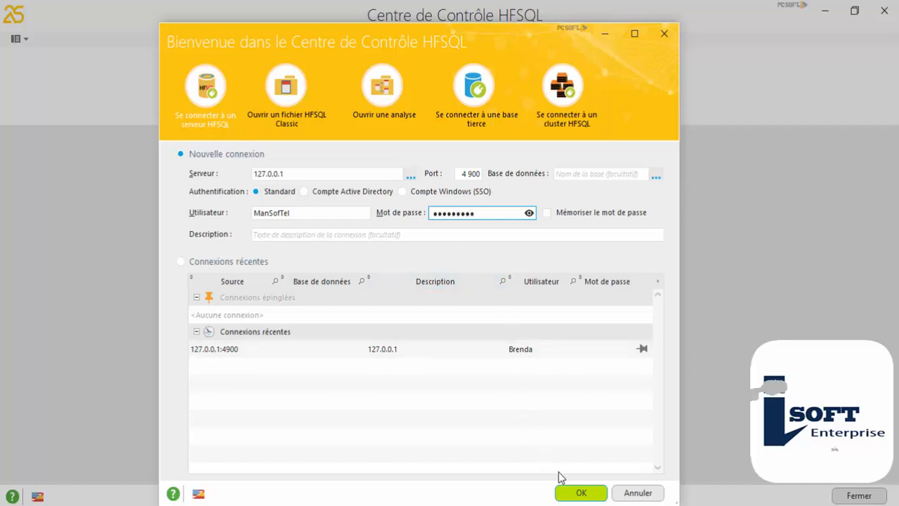
click(577, 491)
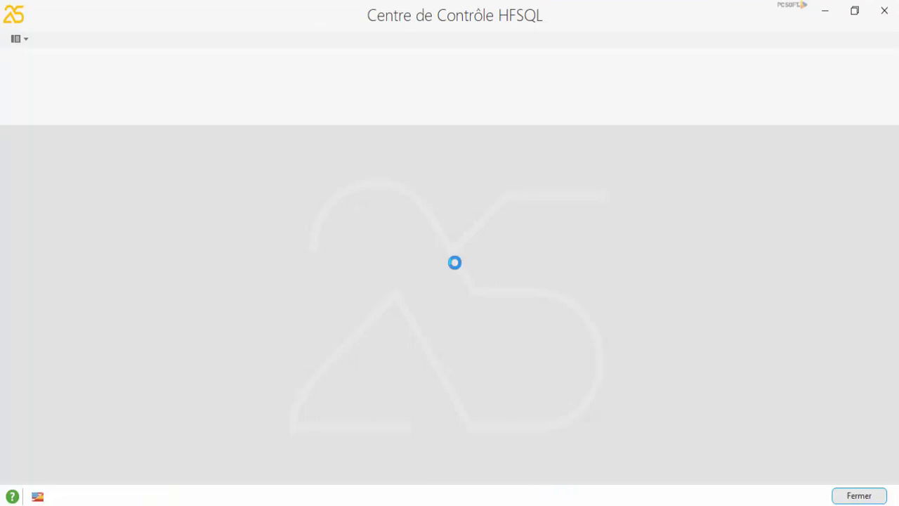